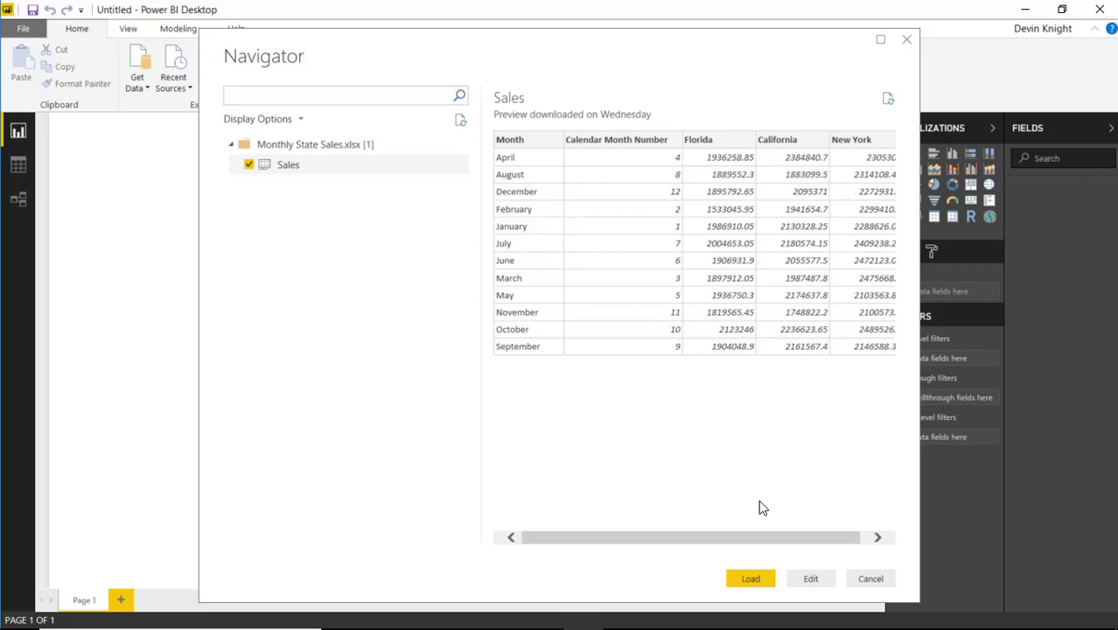
Load the Sales table from Monthly State Sales.xlsx and import the ChartAccent - BarChart custom visual from the store
{"action": "left_click", "coordinate": [749, 580]}
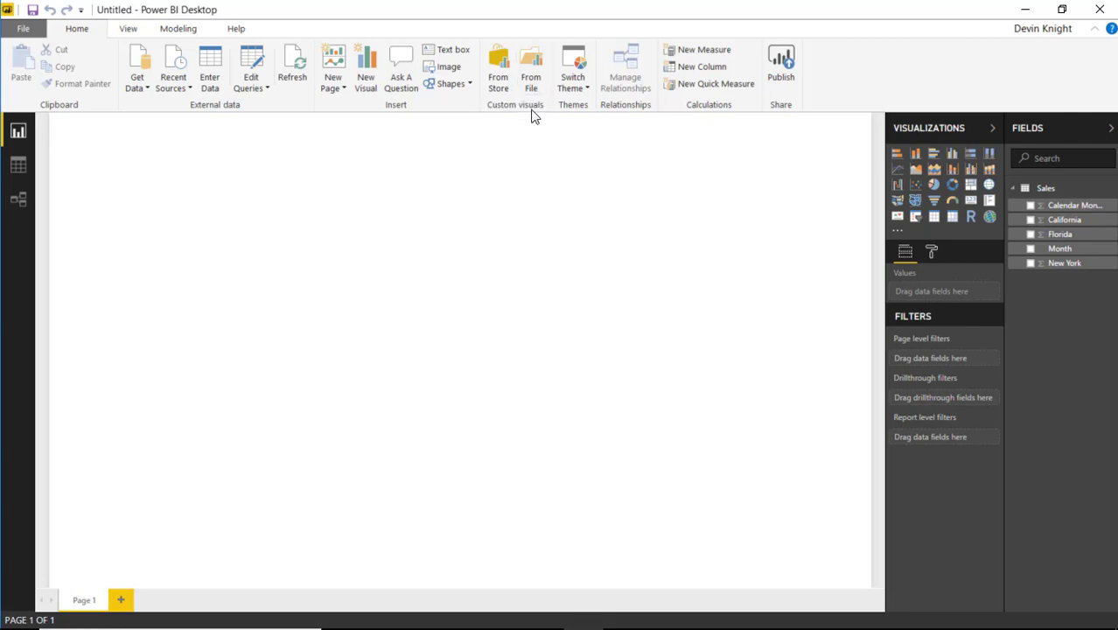
{"action": "left_click", "coordinate": [500, 70]}
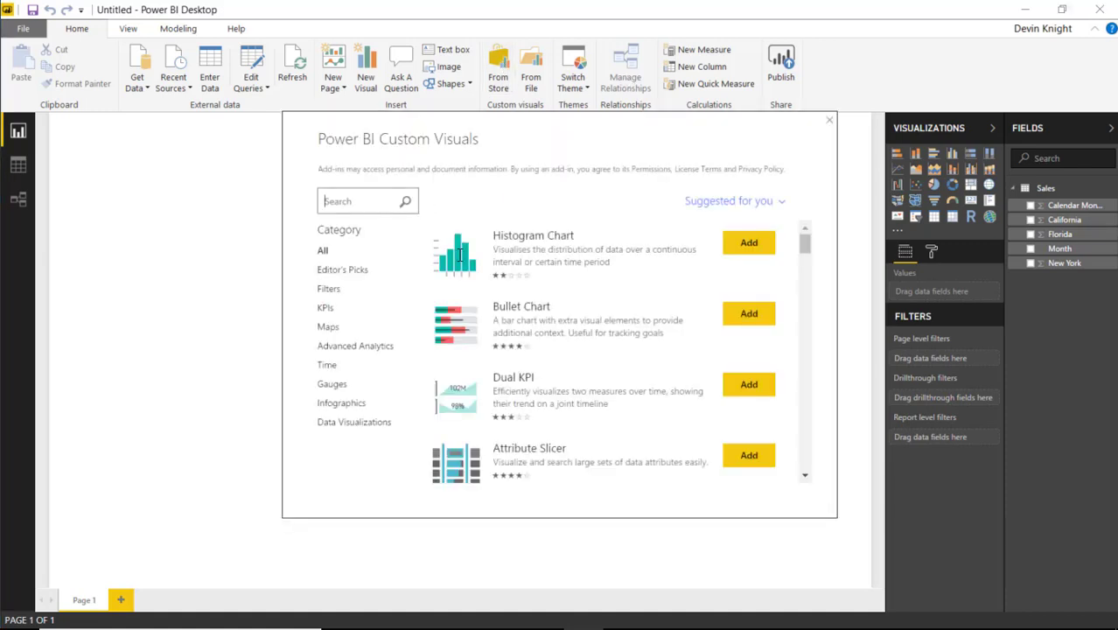
{"action": "type", "text": "chartaccent"}
{"action": "key", "text": "Return"}
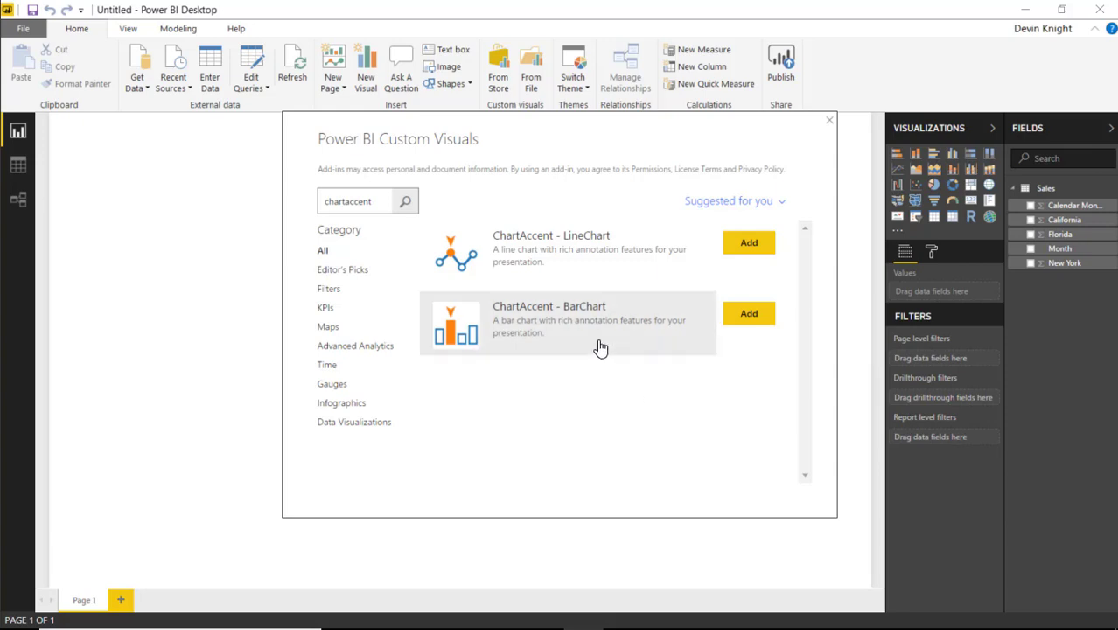
{"action": "left_click", "coordinate": [743, 316]}
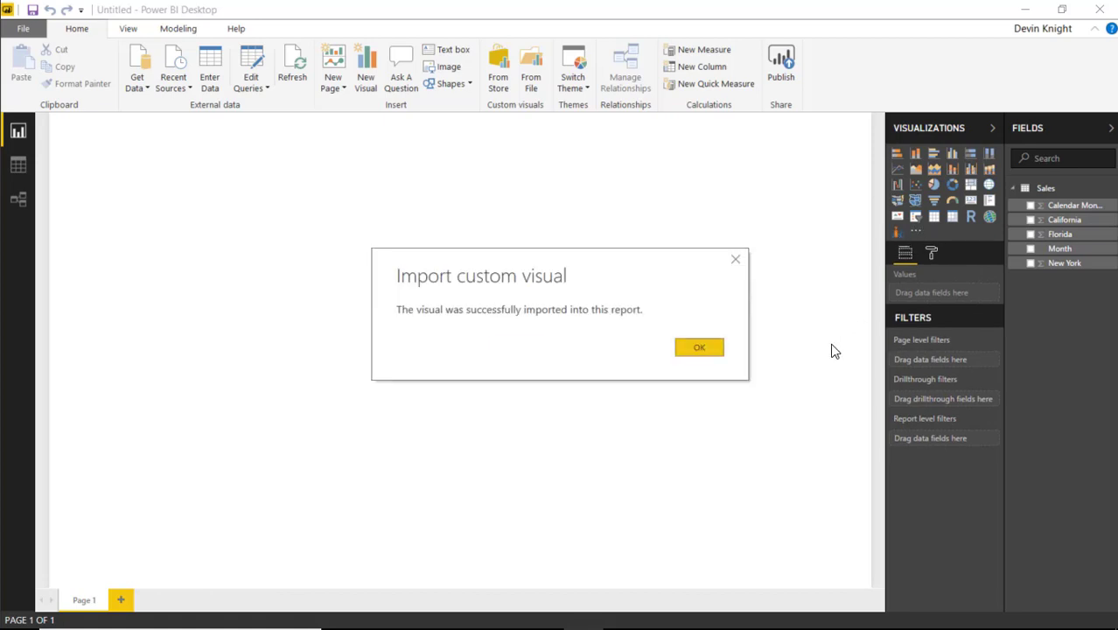
{"action": "left_click", "coordinate": [702, 346]}
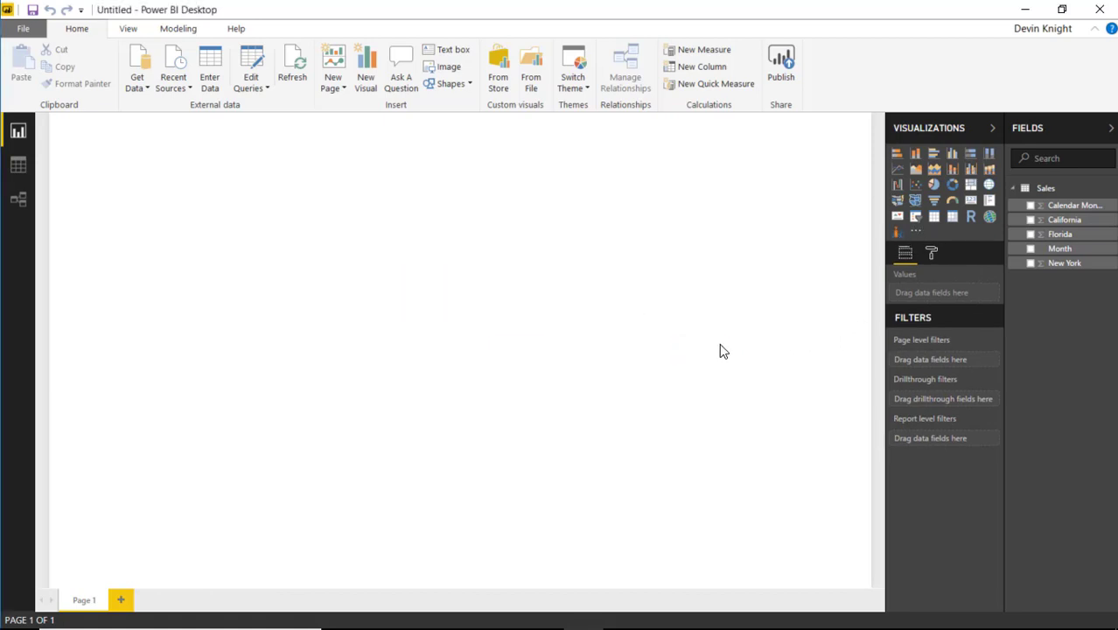
Add a ChartAccent bar chart filling most of the page, with Month as category and California, Florida and New York as measures
{"action": "left_click", "coordinate": [896, 233]}
{"action": "left_click_drag", "start_coordinate": [233, 314], "coordinate": [792, 588]}
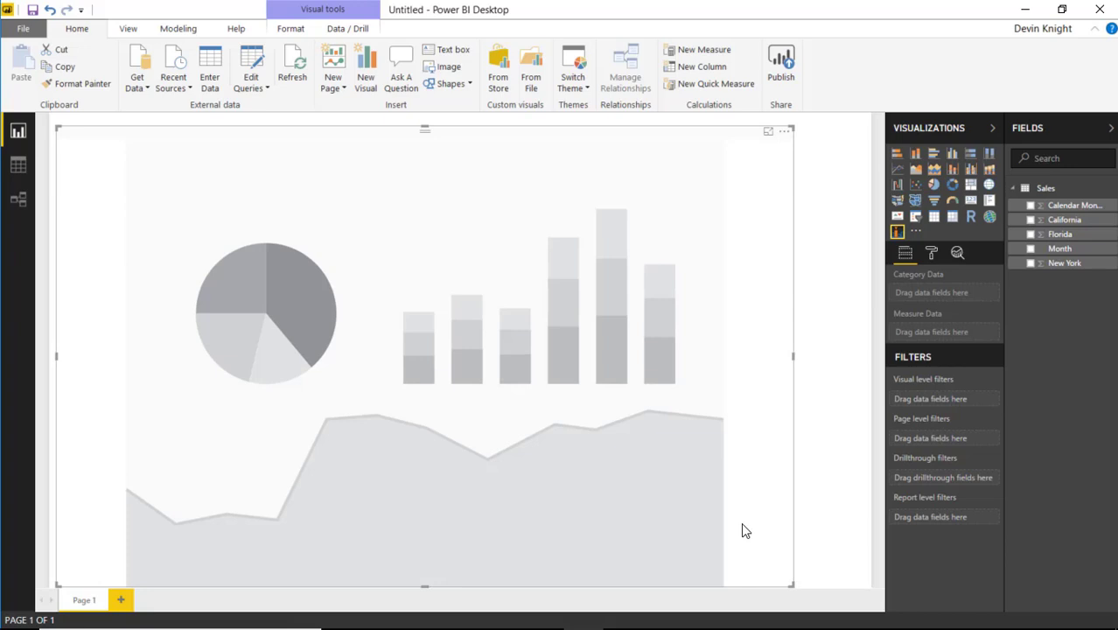
{"action": "left_click", "coordinate": [1030, 249]}
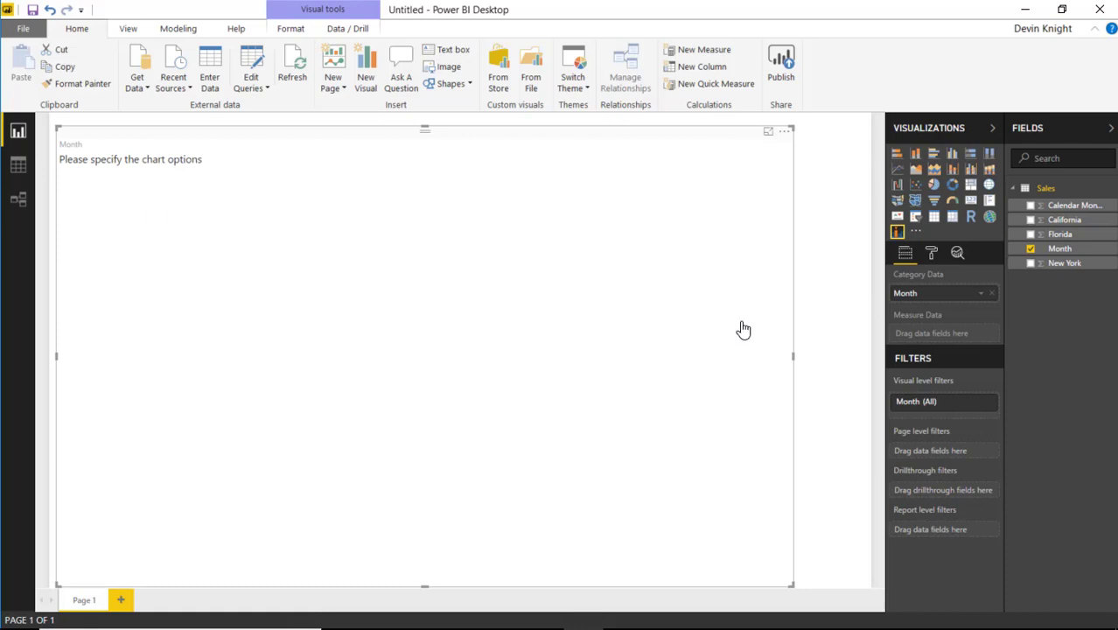
{"action": "left_click", "coordinate": [1030, 220]}
{"action": "left_click", "coordinate": [1030, 234]}
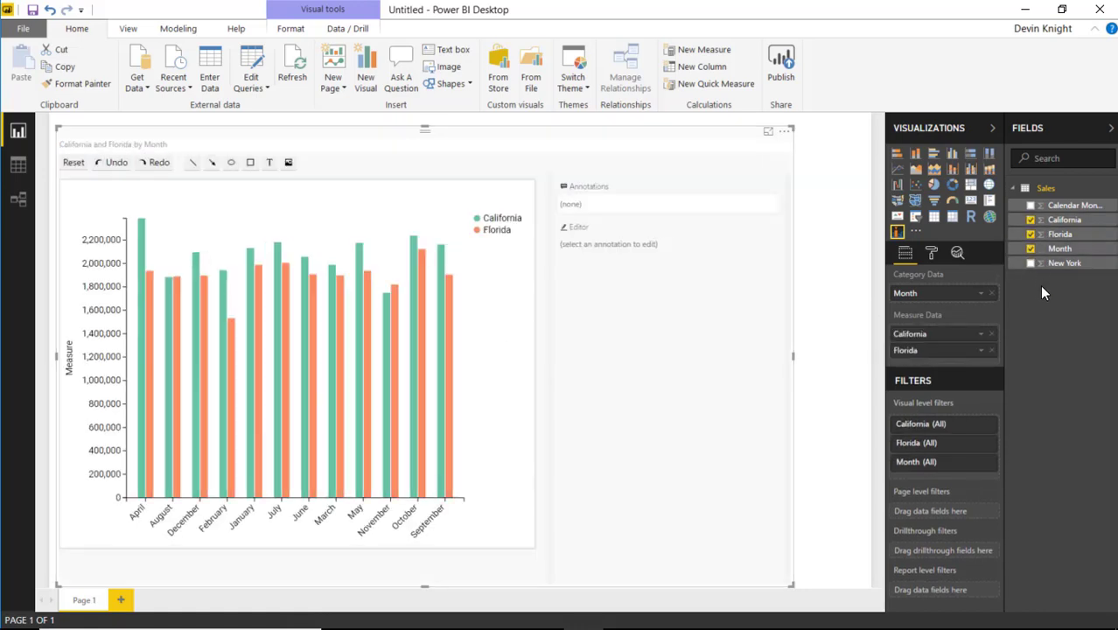
{"action": "left_click", "coordinate": [1030, 263]}
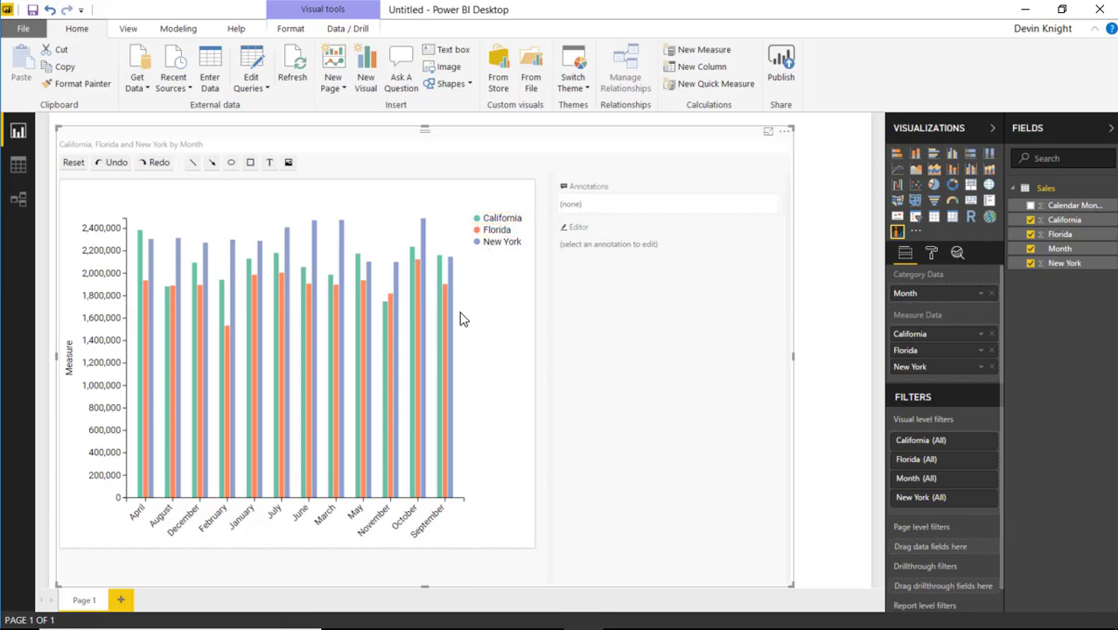
Annotate the value range 2000000 to 2490000 on the vertical axis and fill it green at slightly under half opacity
{"action": "mouse_move", "coordinate": [459, 322]}
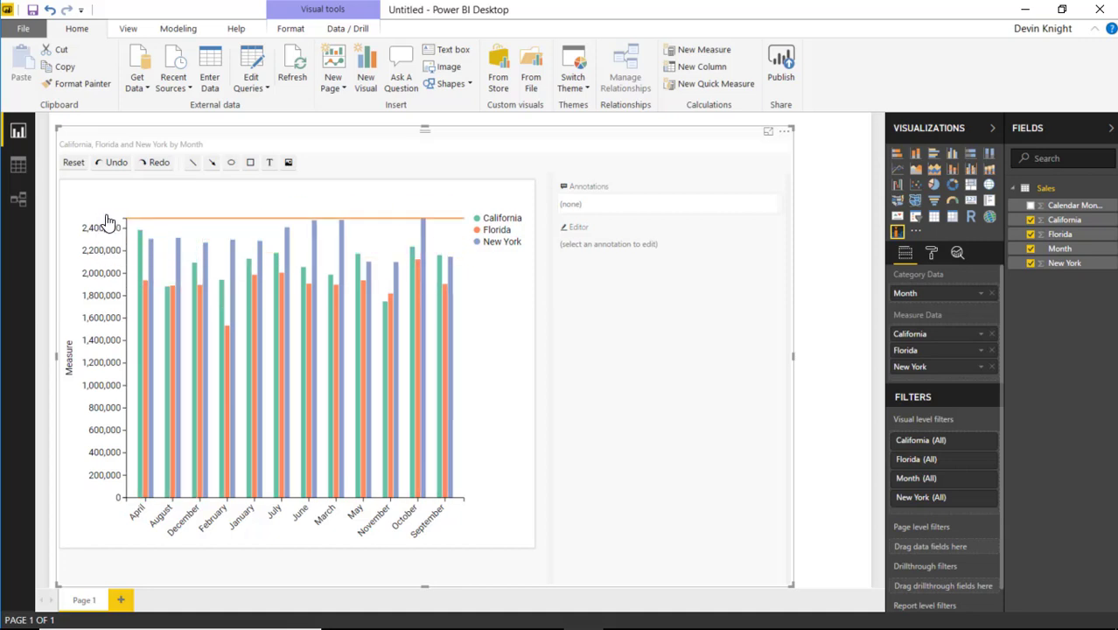
{"action": "left_click_drag", "start_coordinate": [112, 219], "coordinate": [125, 281]}
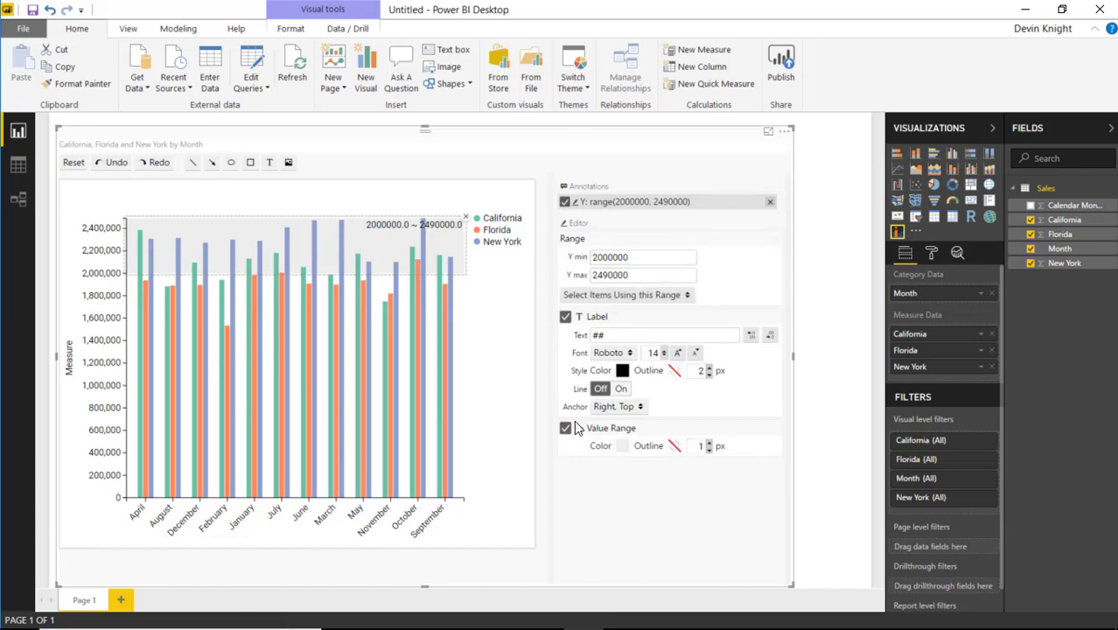
{"action": "left_click", "coordinate": [622, 447]}
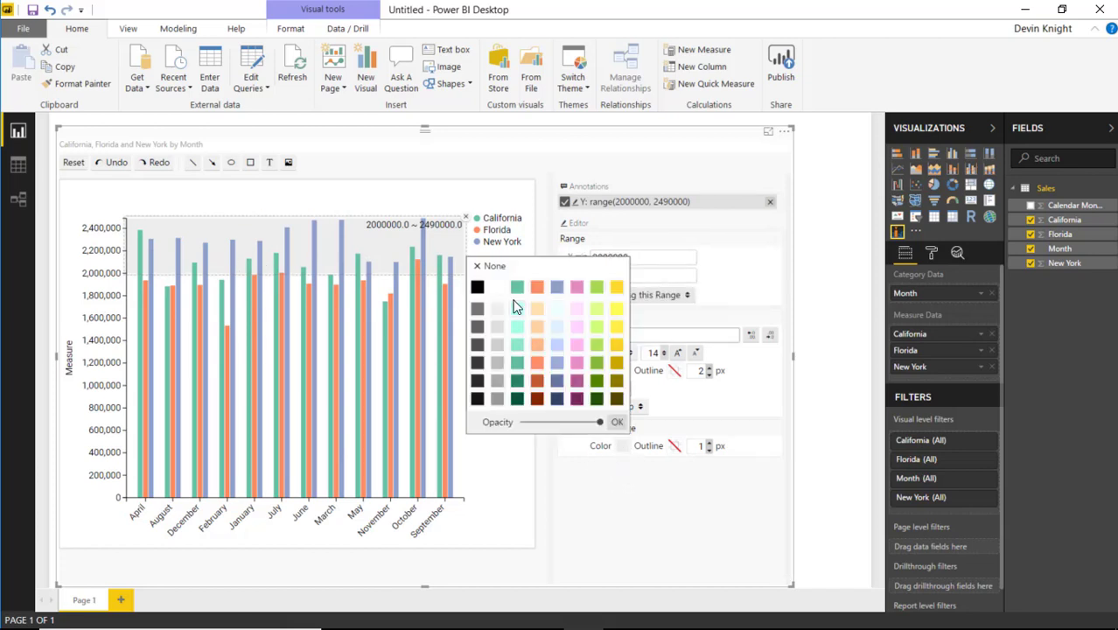
{"action": "left_click", "coordinate": [517, 287]}
{"action": "left_click_drag", "start_coordinate": [599, 421], "coordinate": [551, 422]}
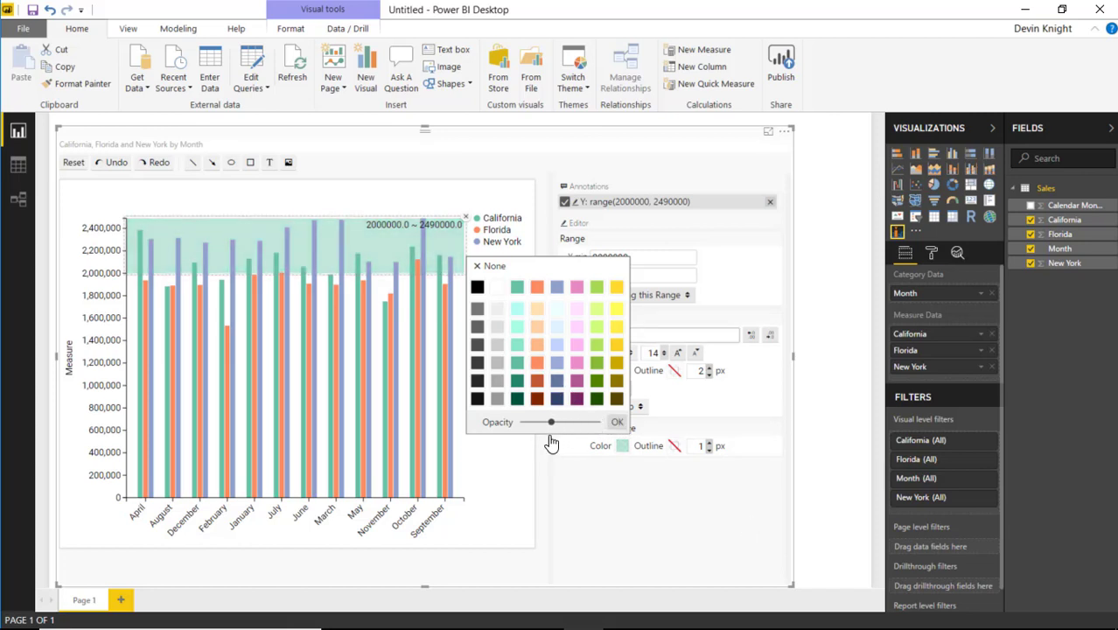
{"action": "left_click", "coordinate": [615, 422]}
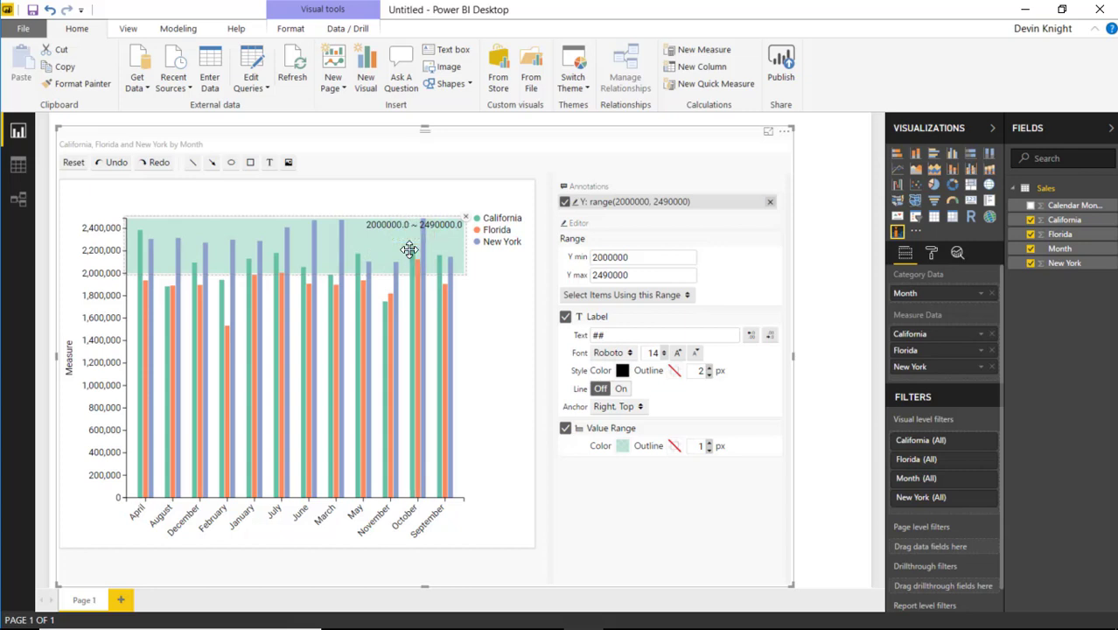
Anchor the value range's label at Left, Top and format it as "High Volume ##" without decimals at font size 15
{"action": "left_click", "coordinate": [635, 406]}
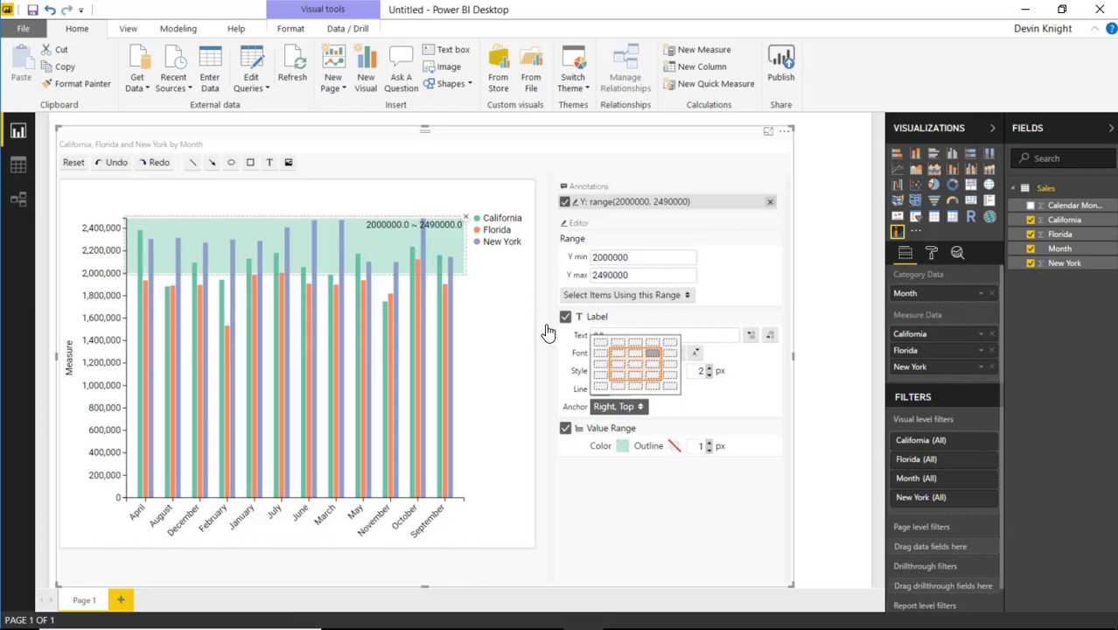
{"action": "left_click", "coordinate": [616, 353]}
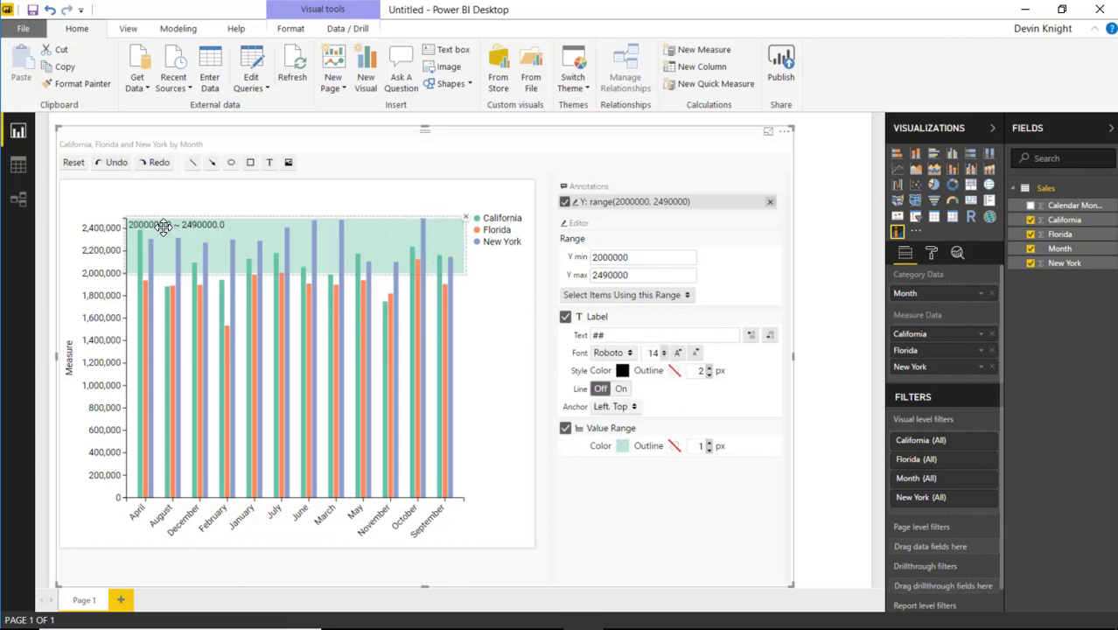
{"action": "left_click", "coordinate": [594, 335]}
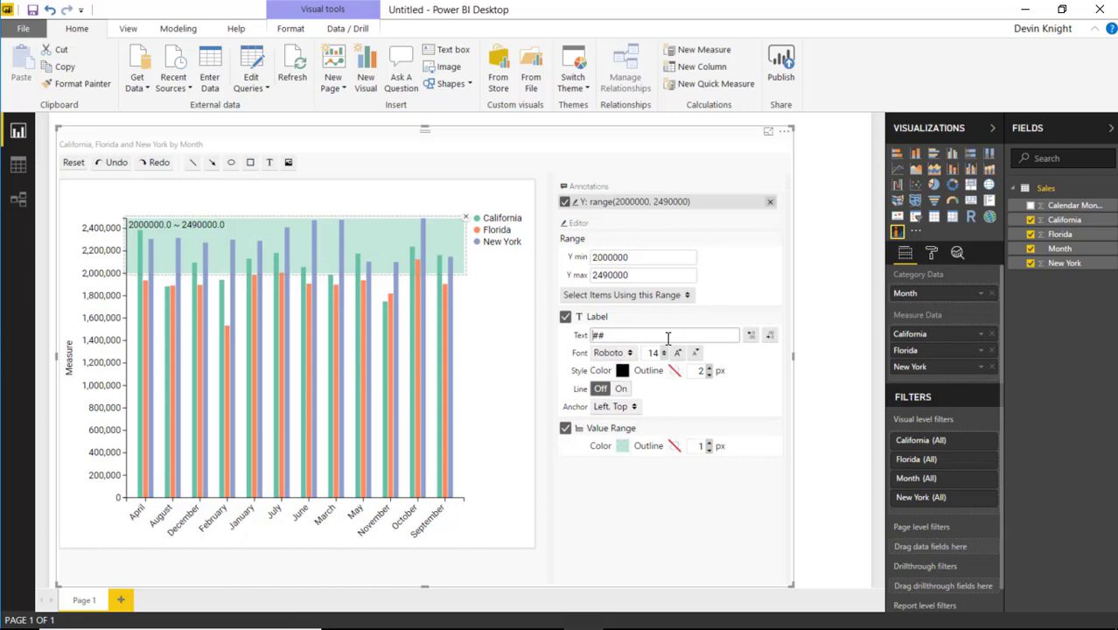
{"action": "type", "text": "High Volume"}
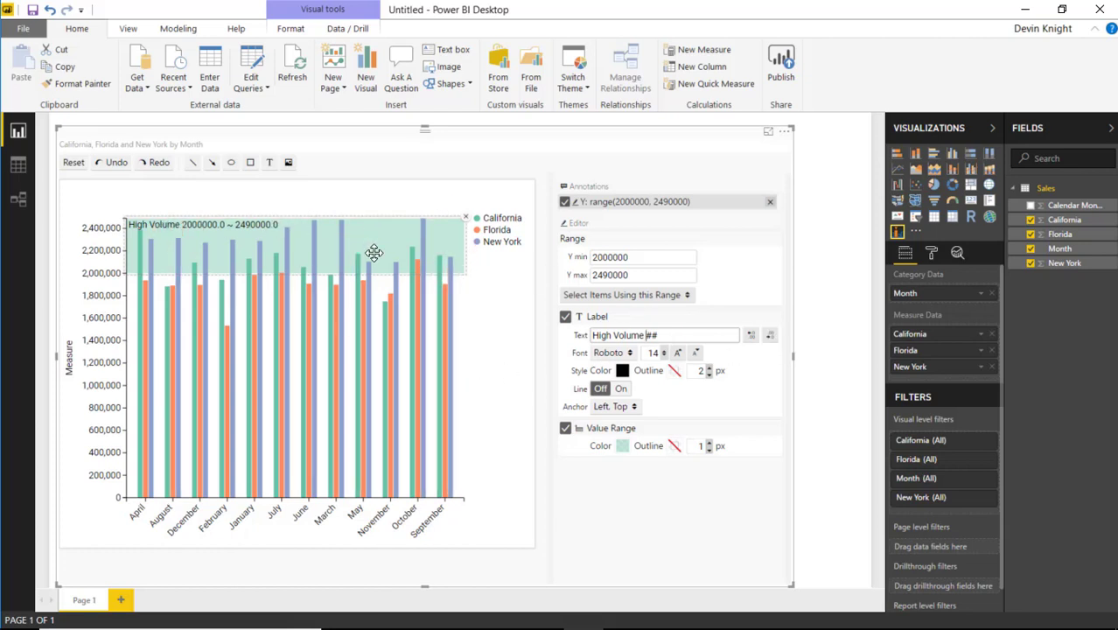
{"action": "left_click", "coordinate": [770, 335]}
{"action": "left_click", "coordinate": [678, 352]}
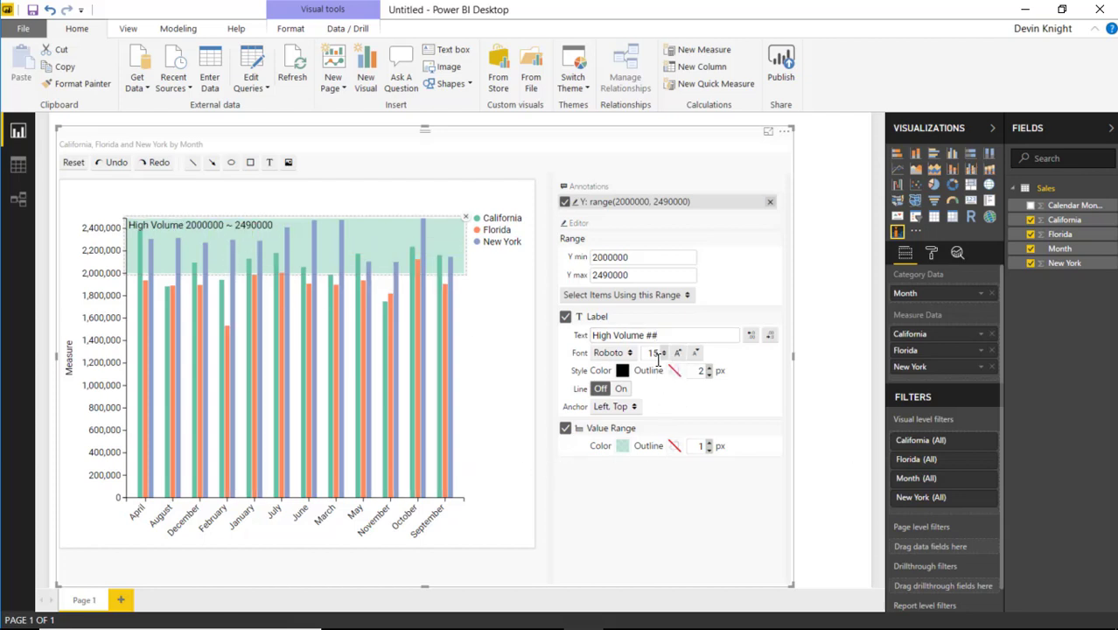
Try the High Volume label's line option and mark a trial range of months along the horizontal axis
{"action": "left_click", "coordinate": [620, 389]}
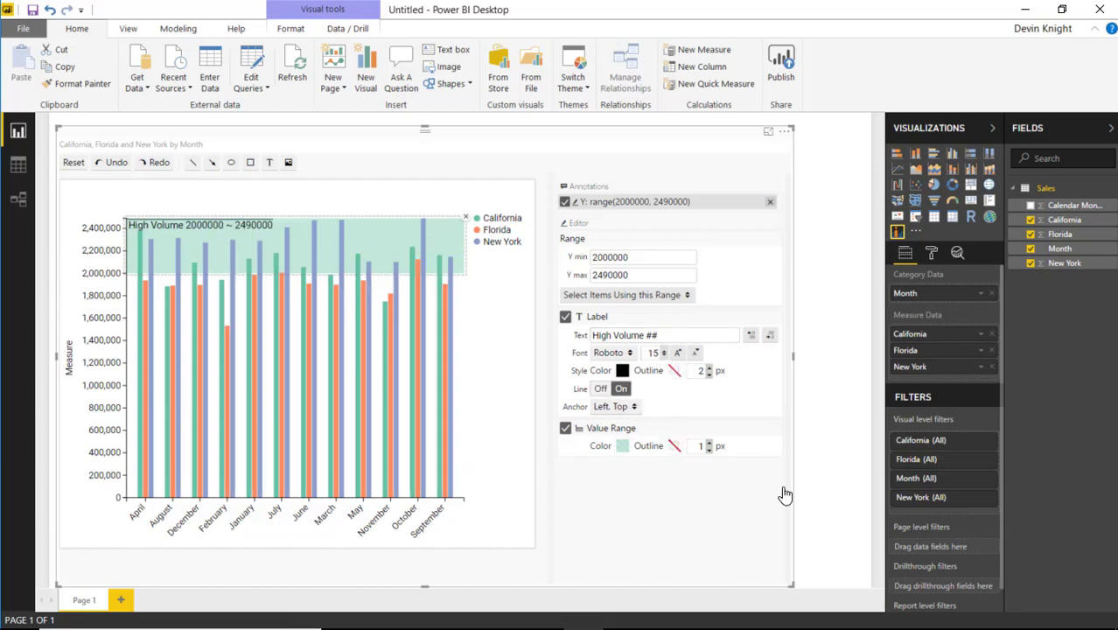
{"action": "left_click", "coordinate": [600, 388]}
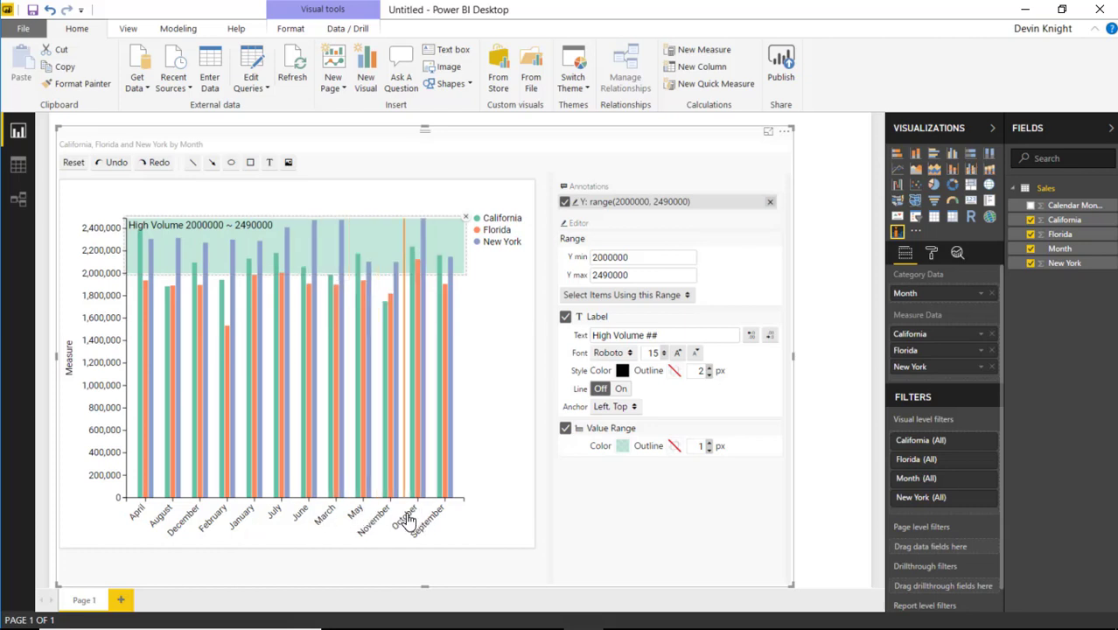
{"action": "mouse_move", "coordinate": [396, 521]}
{"action": "left_mouse_down"}
{"action": "mouse_move", "coordinate": [447, 514]}
{"action": "mouse_move", "coordinate": [326, 518]}
{"action": "left_mouse_up"}
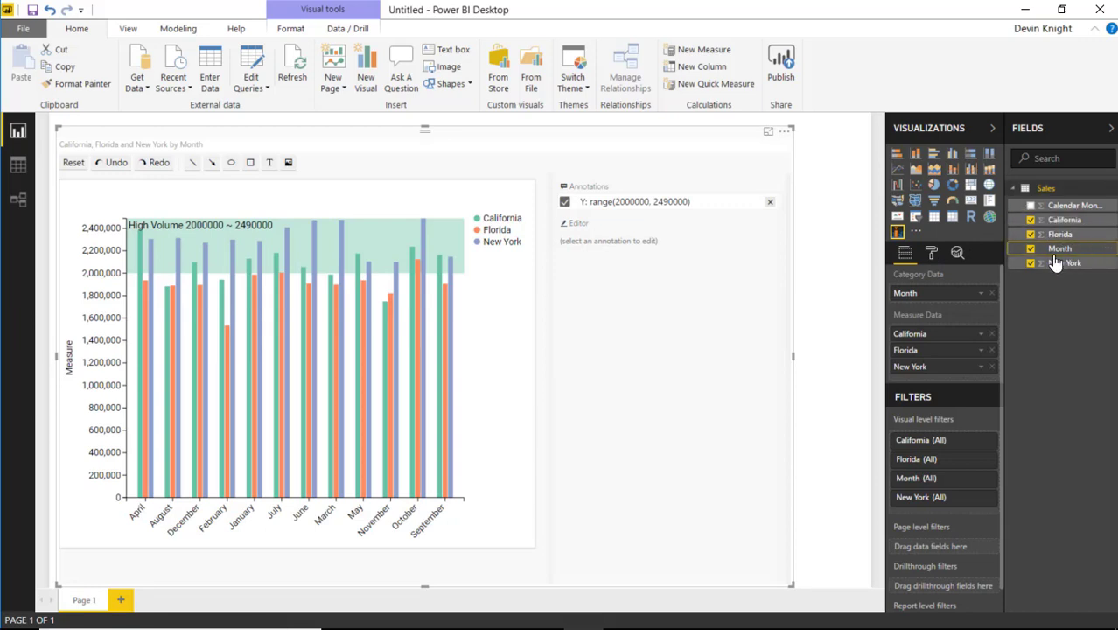
Sort the Month field by the Calendar Month Number column
{"action": "left_click", "coordinate": [180, 31]}
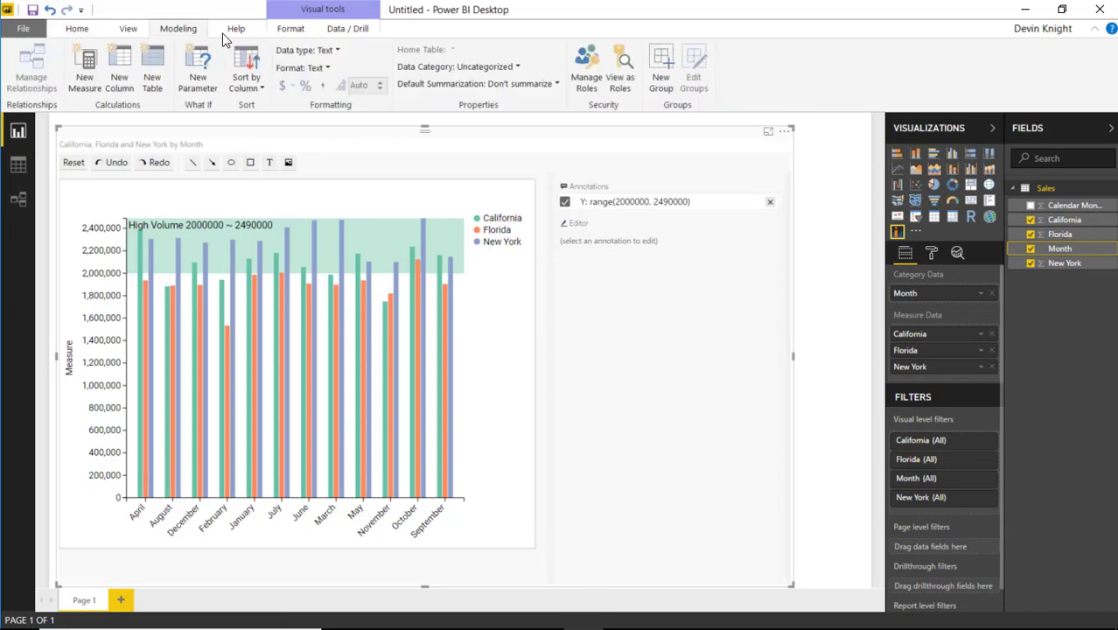
{"action": "left_click", "coordinate": [254, 81]}
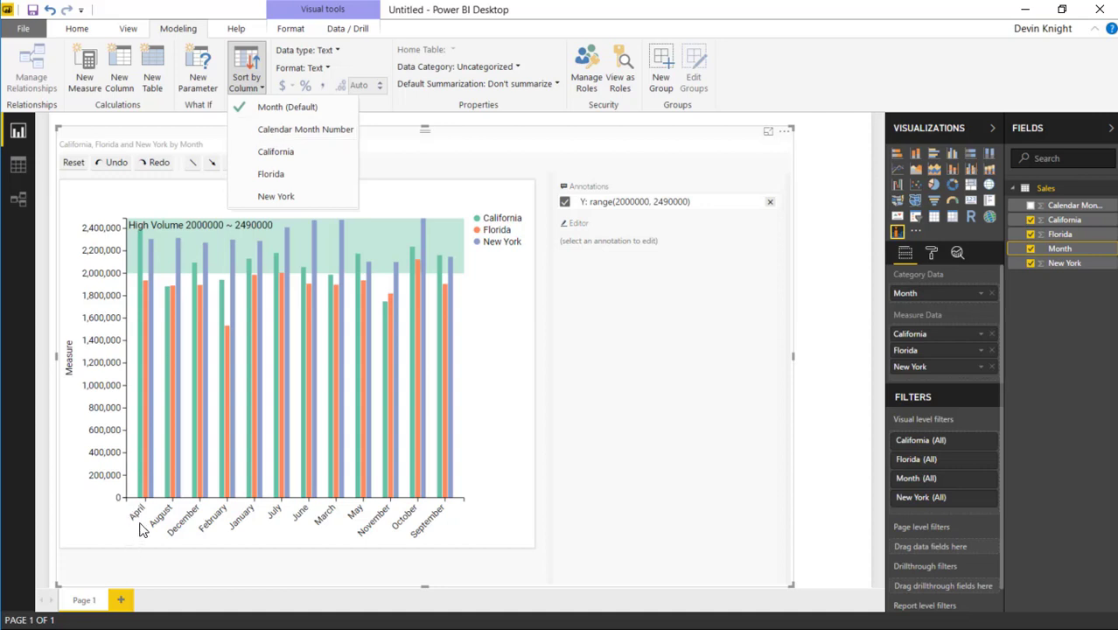
{"action": "left_click", "coordinate": [305, 130]}
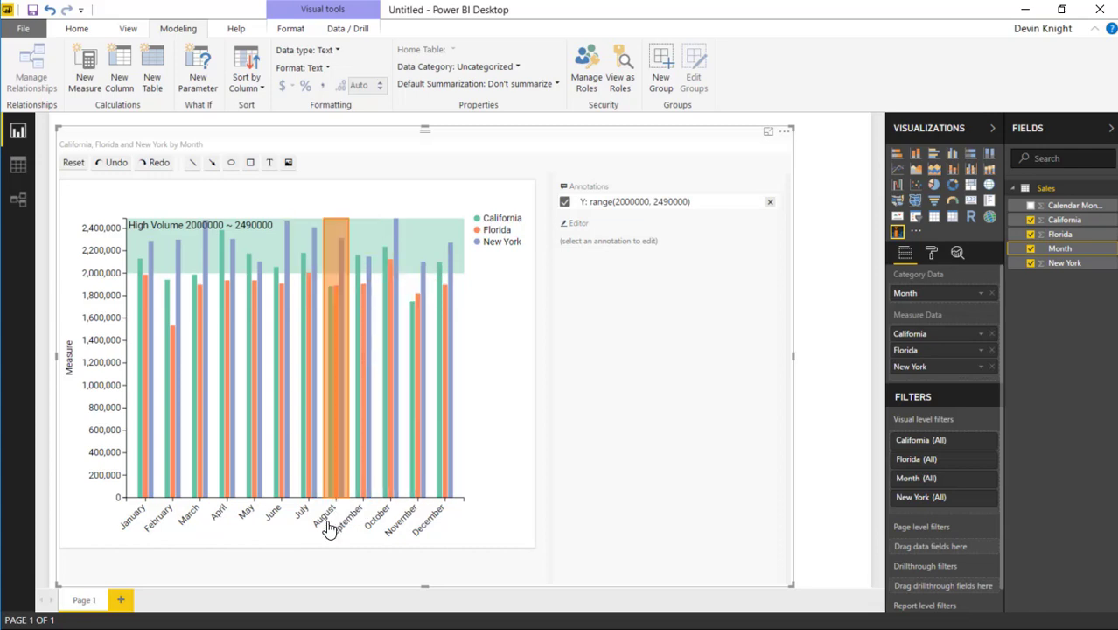
Try a July to October range annotation on the month axis and delete it
{"action": "mouse_move", "coordinate": [310, 523]}
{"action": "left_mouse_down"}
{"action": "mouse_move", "coordinate": [417, 518]}
{"action": "mouse_move", "coordinate": [398, 516]}
{"action": "left_mouse_up"}
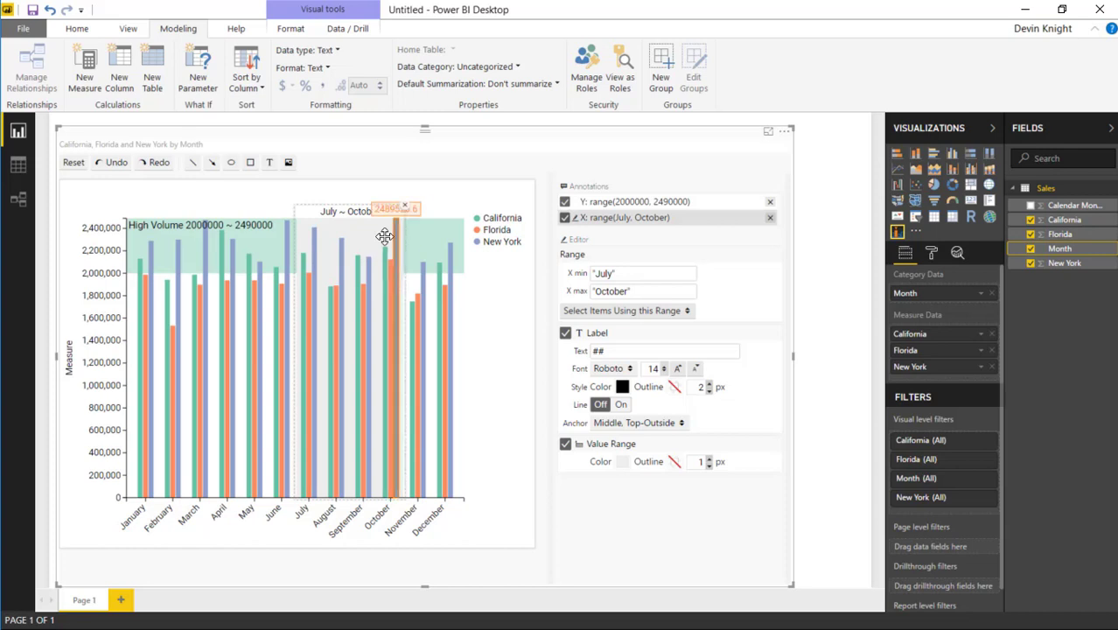
{"action": "left_click", "coordinate": [405, 204]}
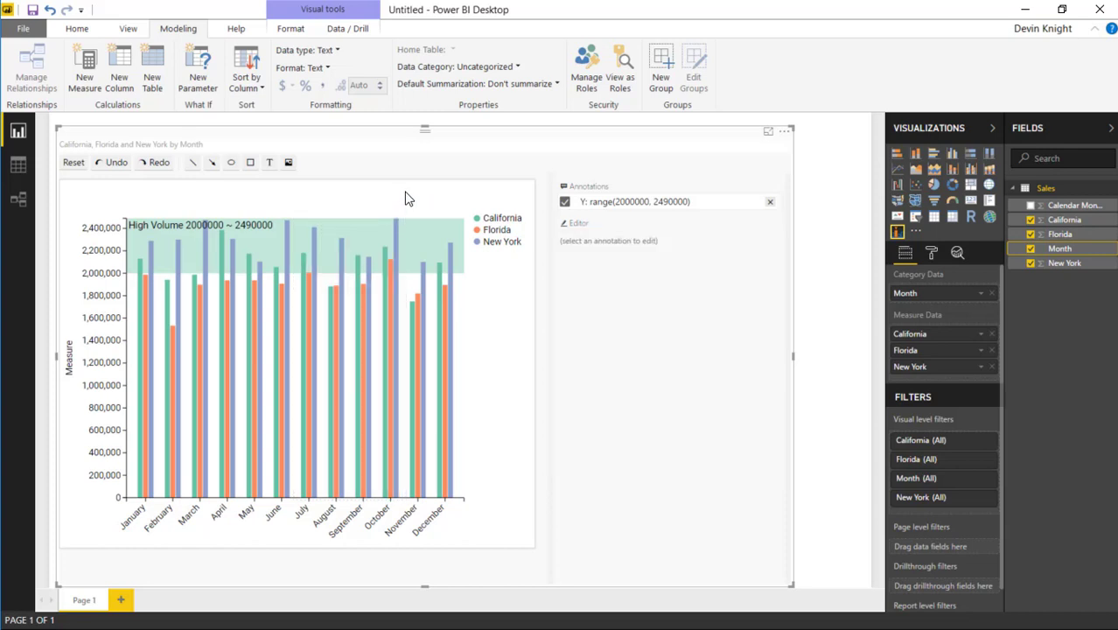
Annotate October on the month axis and set its label text to "Peak Seaon"
{"action": "left_click", "coordinate": [385, 507]}
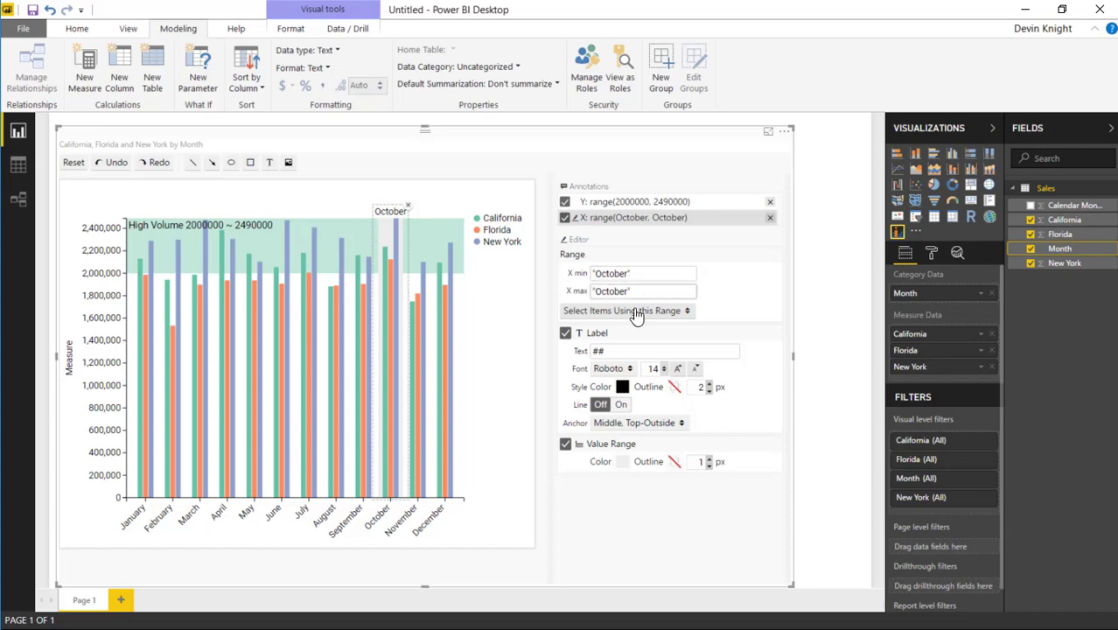
{"action": "left_click", "coordinate": [661, 438]}
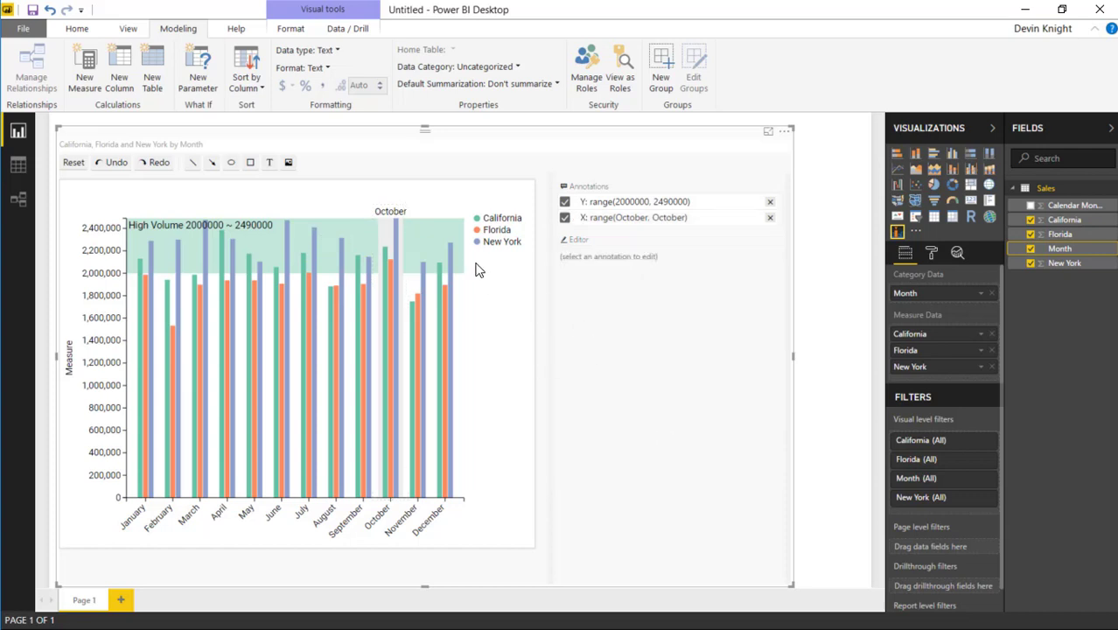
{"action": "left_click", "coordinate": [388, 212]}
{"action": "double_click", "coordinate": [625, 351]}
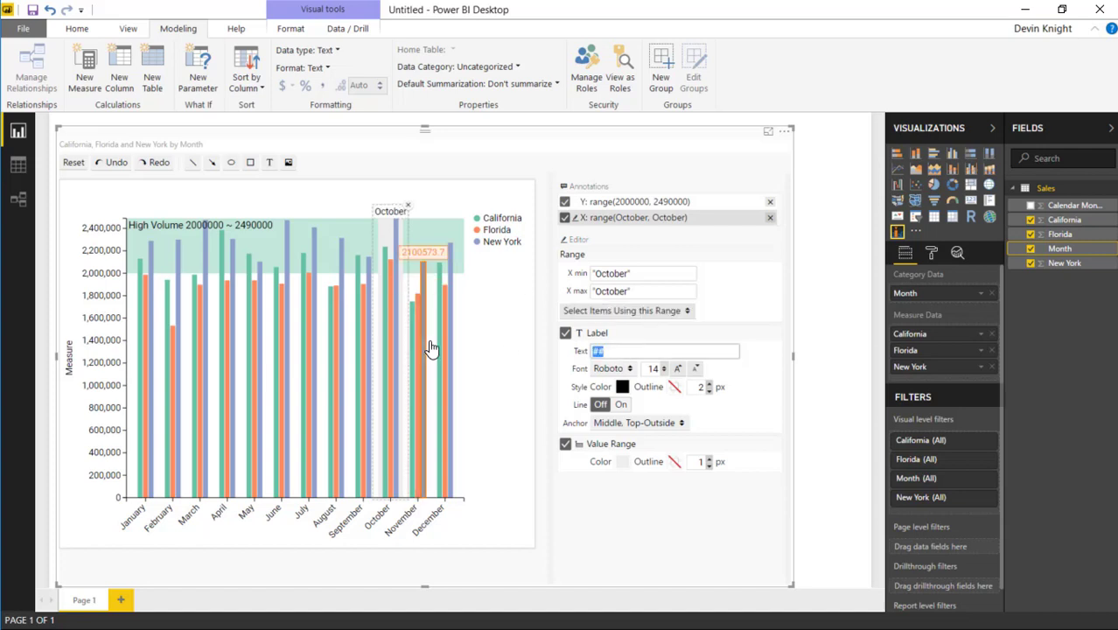
{"action": "type", "text": "Peak Season"}
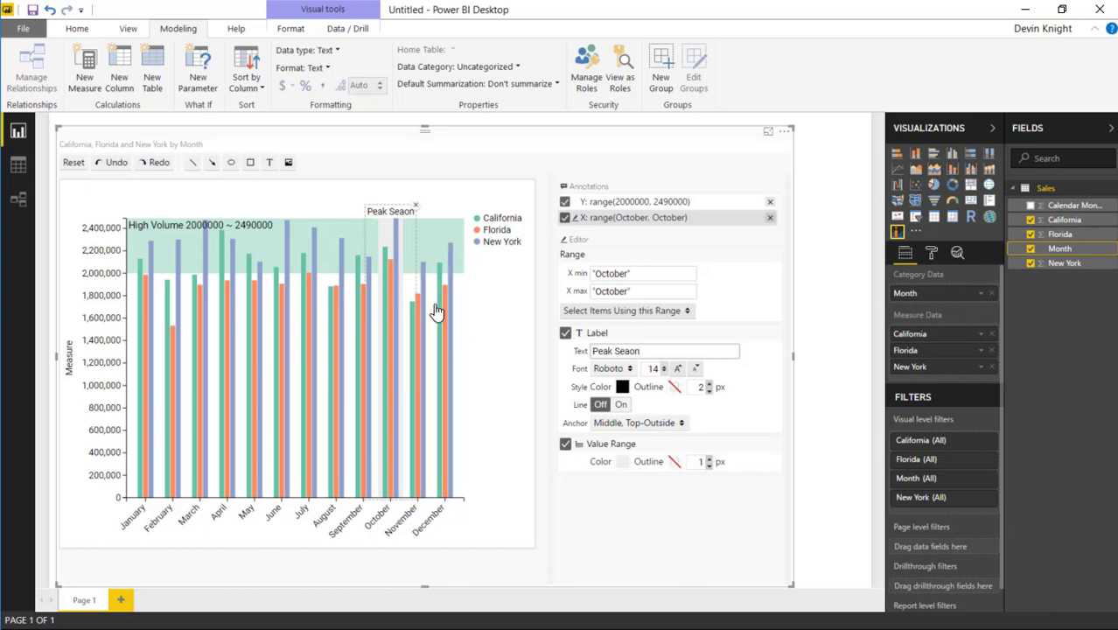
Fill the October range annotation with yellow at slightly over half opacity
{"action": "left_click", "coordinate": [621, 462]}
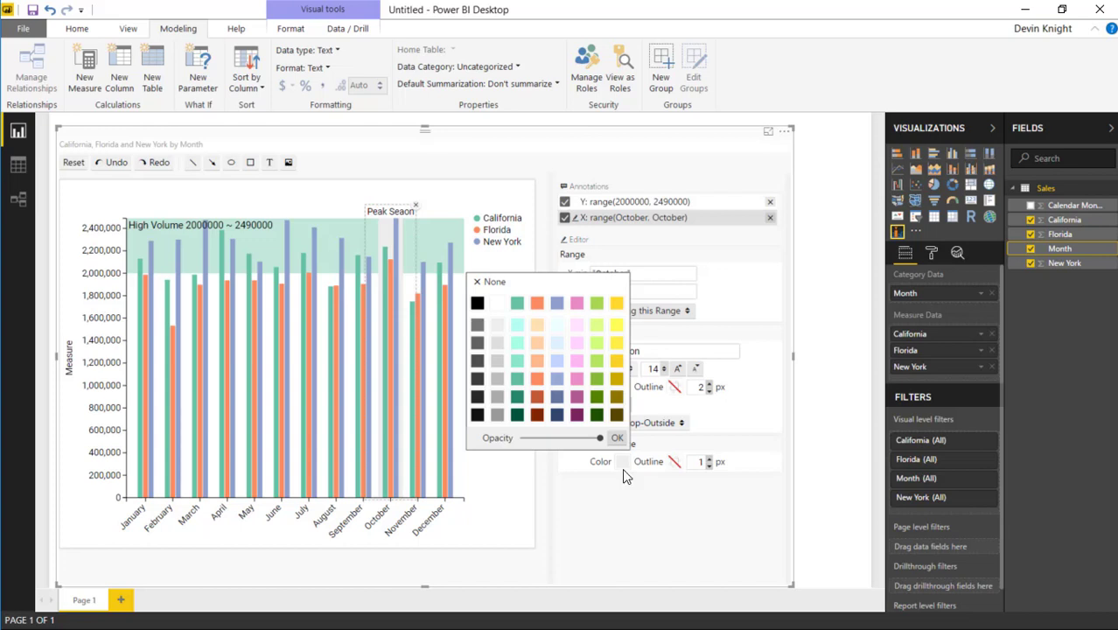
{"action": "left_click", "coordinate": [617, 303]}
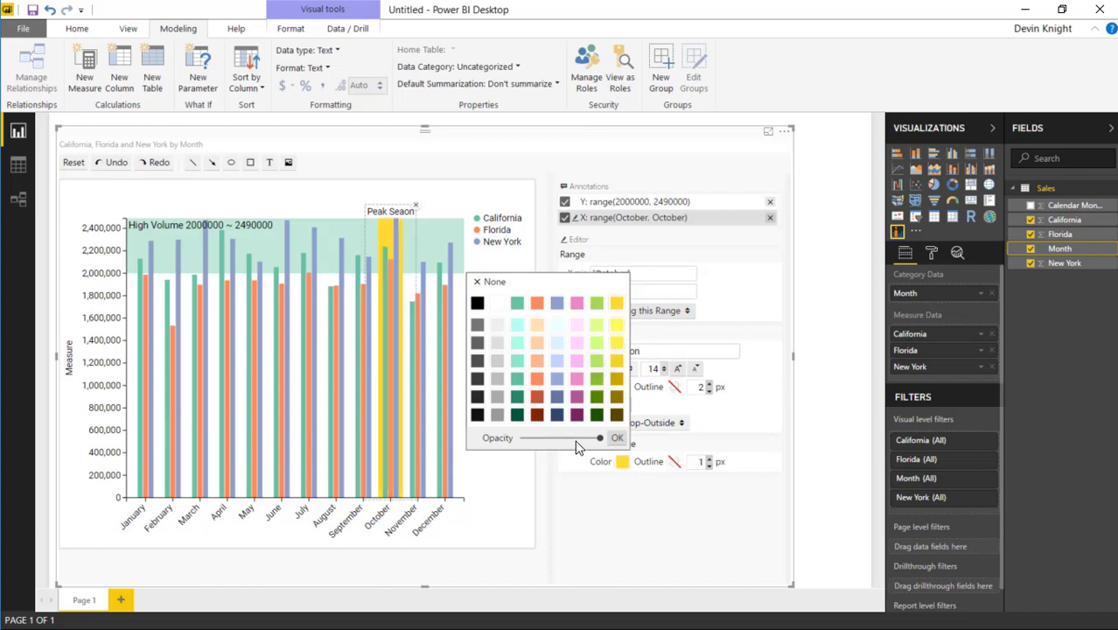
{"action": "left_click_drag", "start_coordinate": [598, 437], "coordinate": [567, 454]}
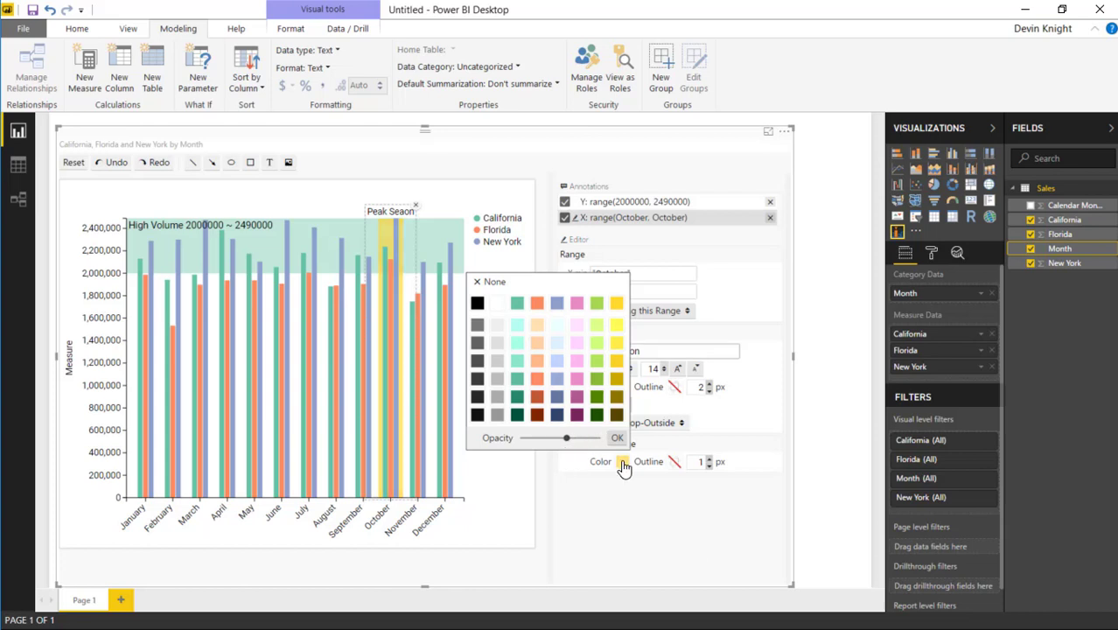
{"action": "left_click", "coordinate": [616, 437]}
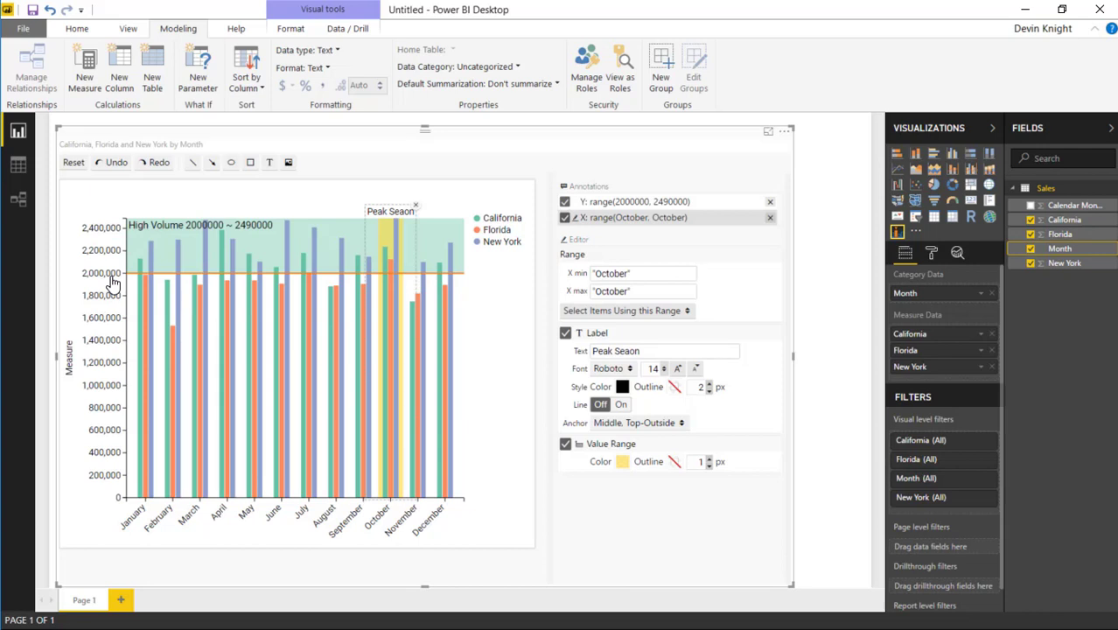
Annotate a value-axis range just below the High Volume band, from 1700000 to 2000000
{"action": "left_click_drag", "start_coordinate": [112, 281], "coordinate": [112, 315]}
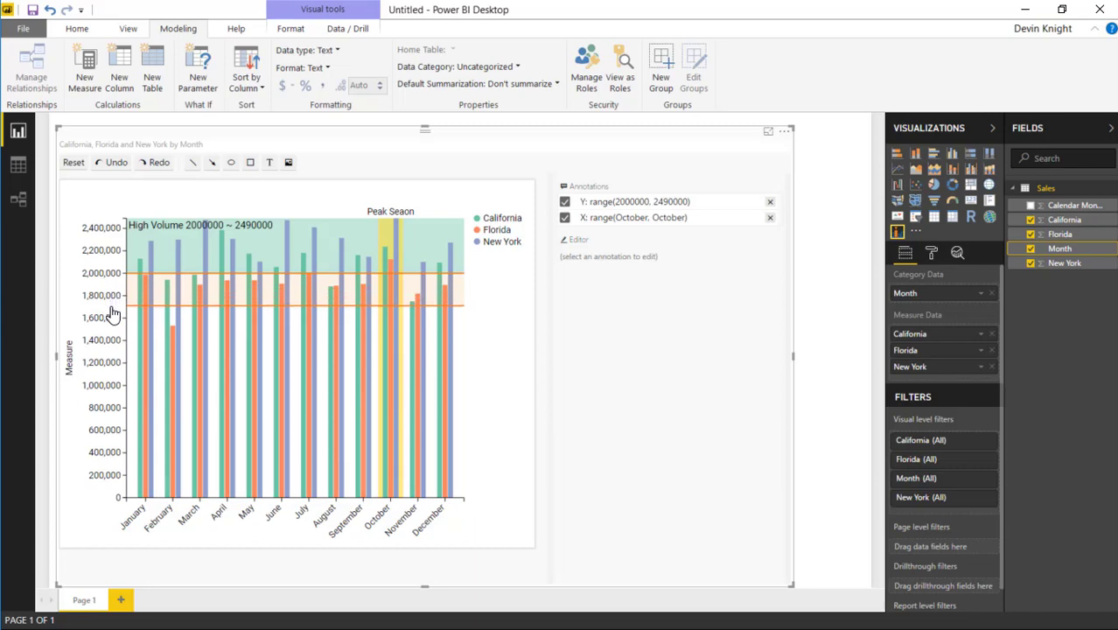
{"action": "left_click_drag", "start_coordinate": [112, 315], "coordinate": [112, 313]}
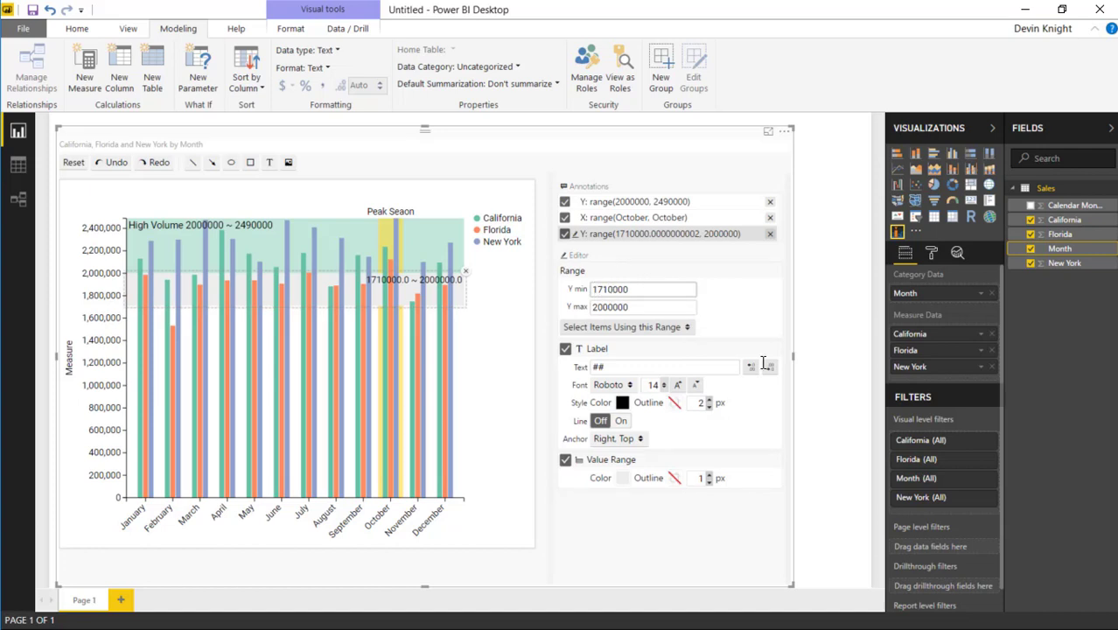
{"action": "left_click", "coordinate": [605, 288]}
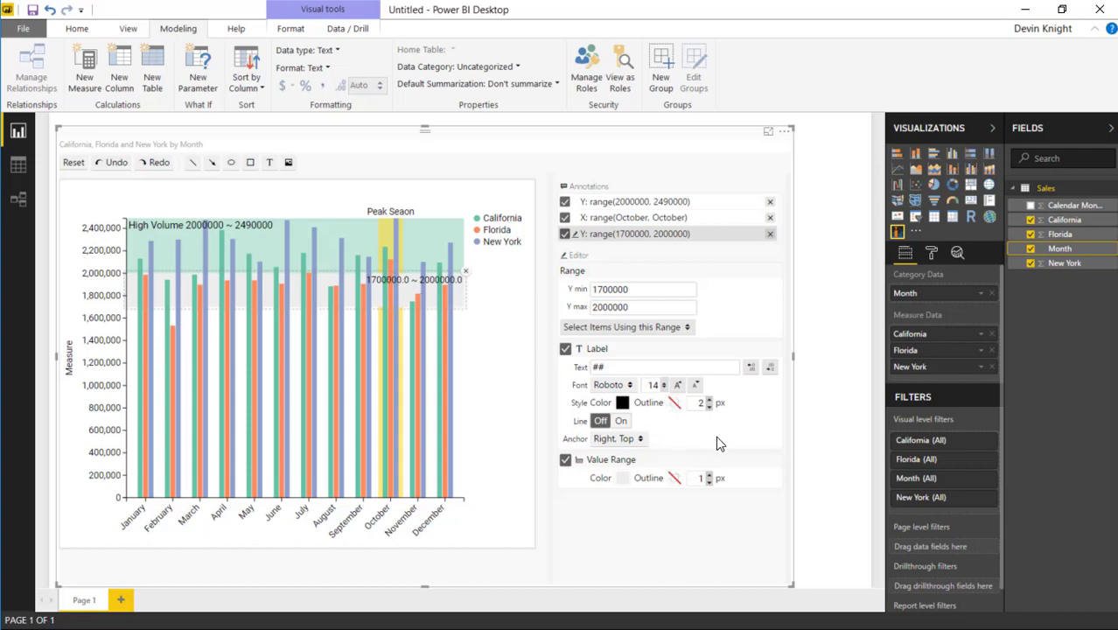
Anchor the 1700000 to 2000000 range's label at Left, Top and set its font size to 15
{"action": "left_click", "coordinate": [639, 438]}
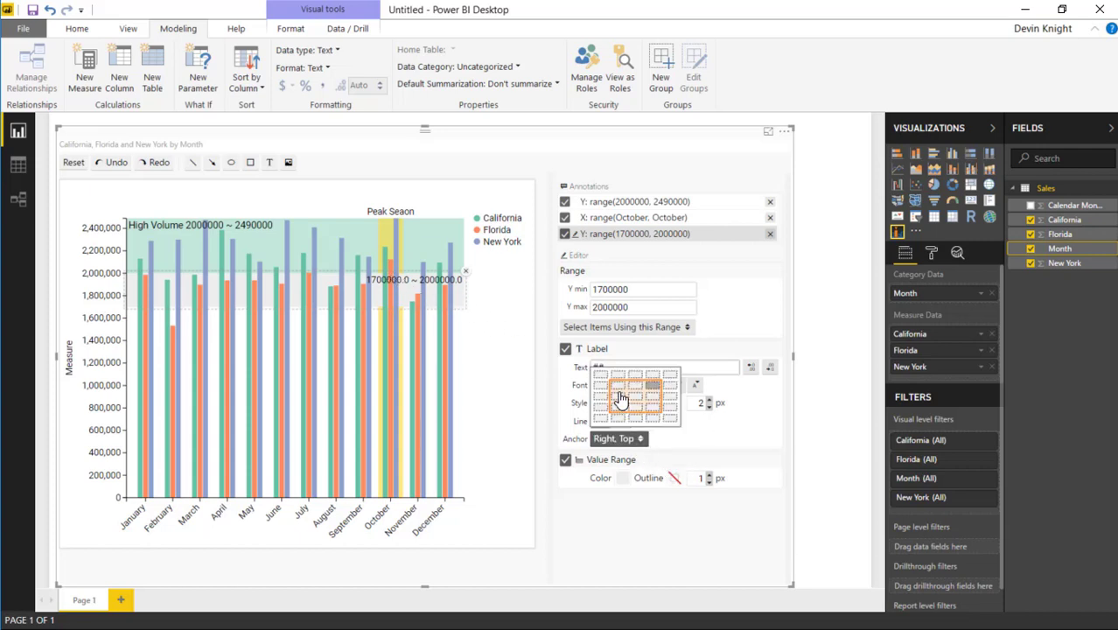
{"action": "left_click", "coordinate": [618, 392]}
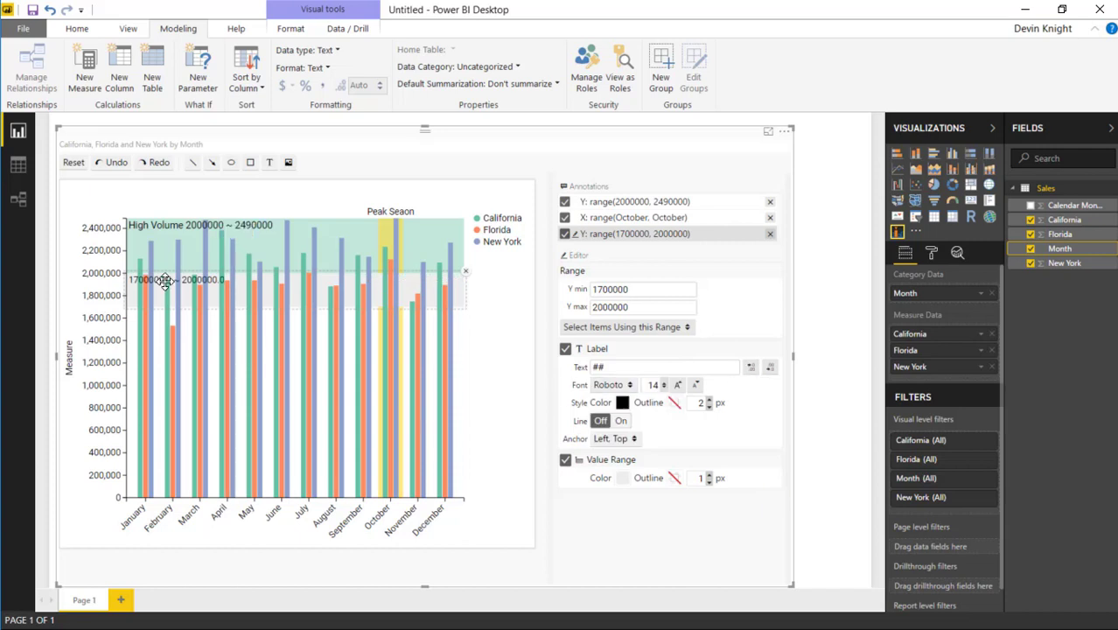
{"action": "left_click", "coordinate": [678, 384]}
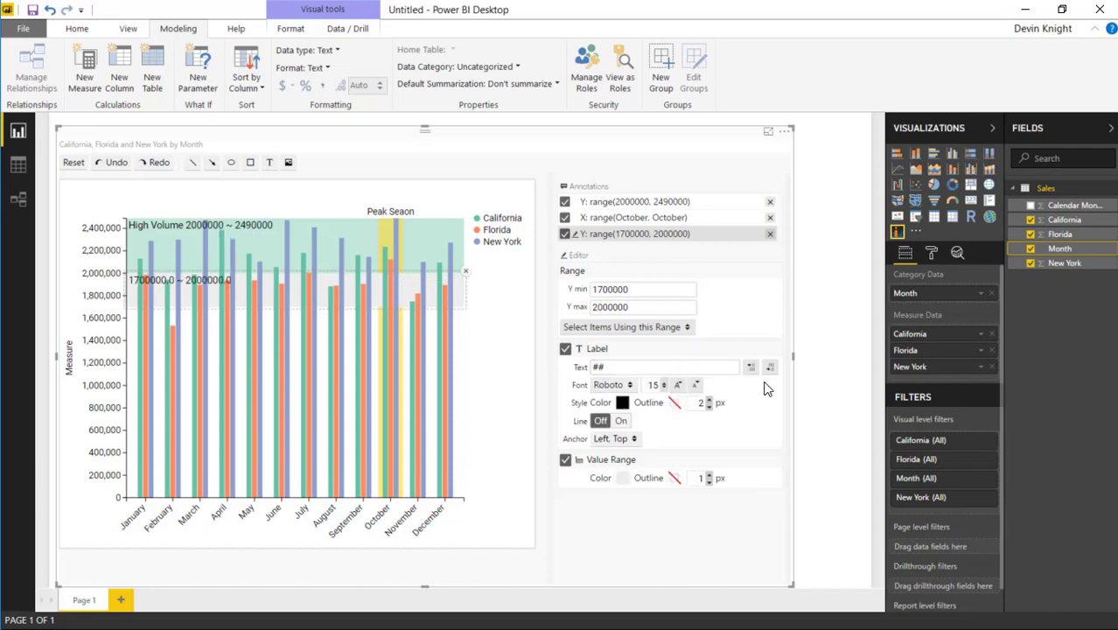
Remove the decimals from the range's label and set its text to "Medium Volume ##"
{"action": "left_click", "coordinate": [770, 368]}
{"action": "left_click", "coordinate": [601, 368]}
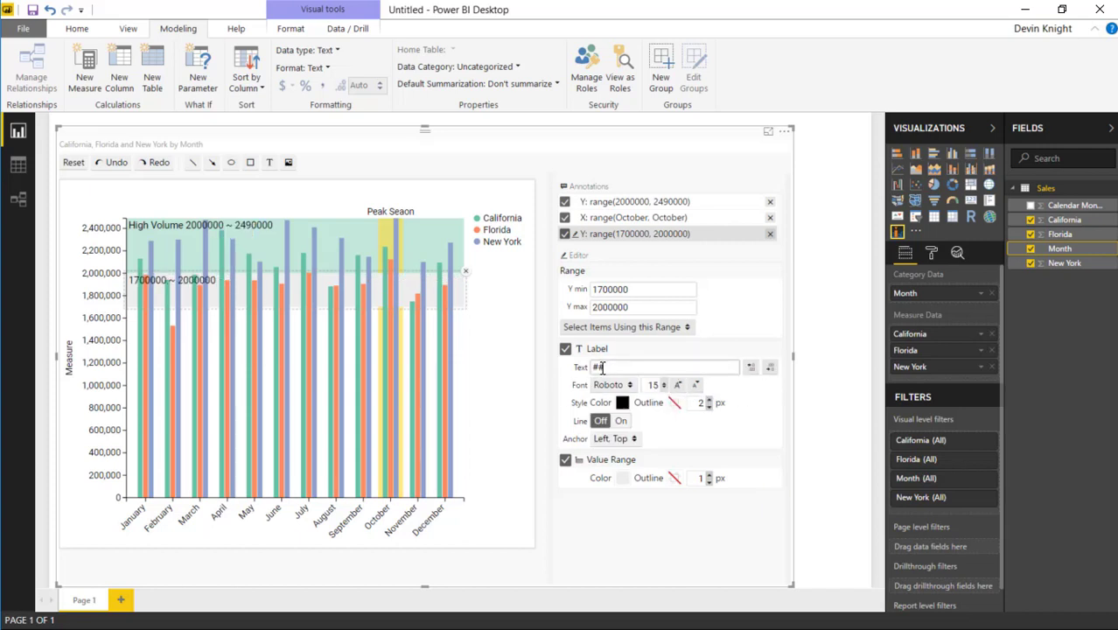
{"action": "type", "text": "Medium Volume"}
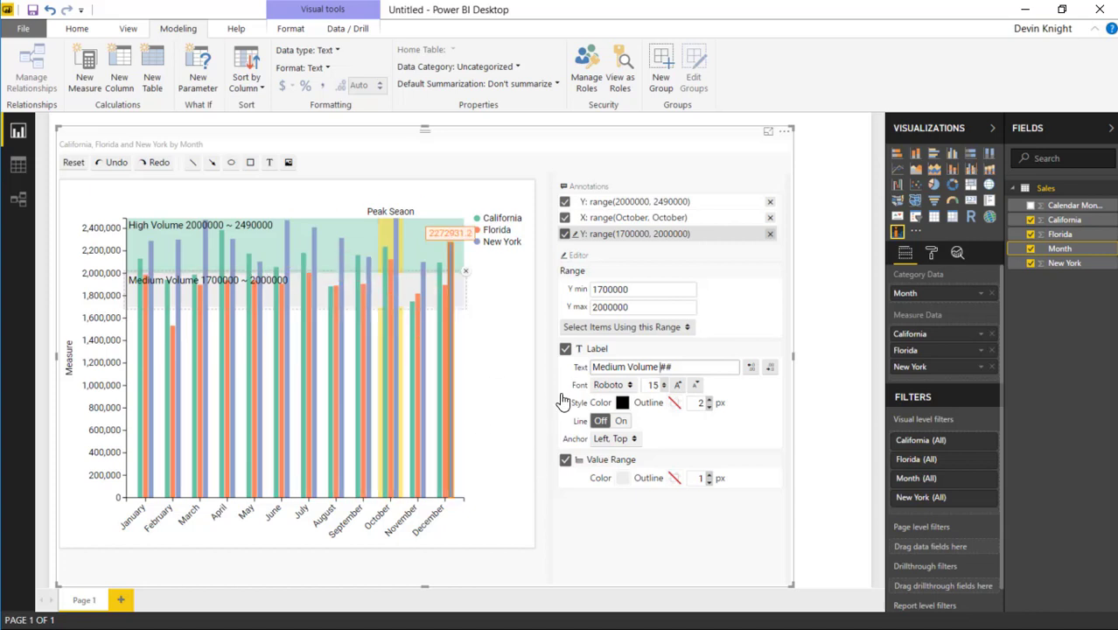
Fill the Medium Volume range with periwinkle blue at about half opacity
{"action": "left_click", "coordinate": [622, 478]}
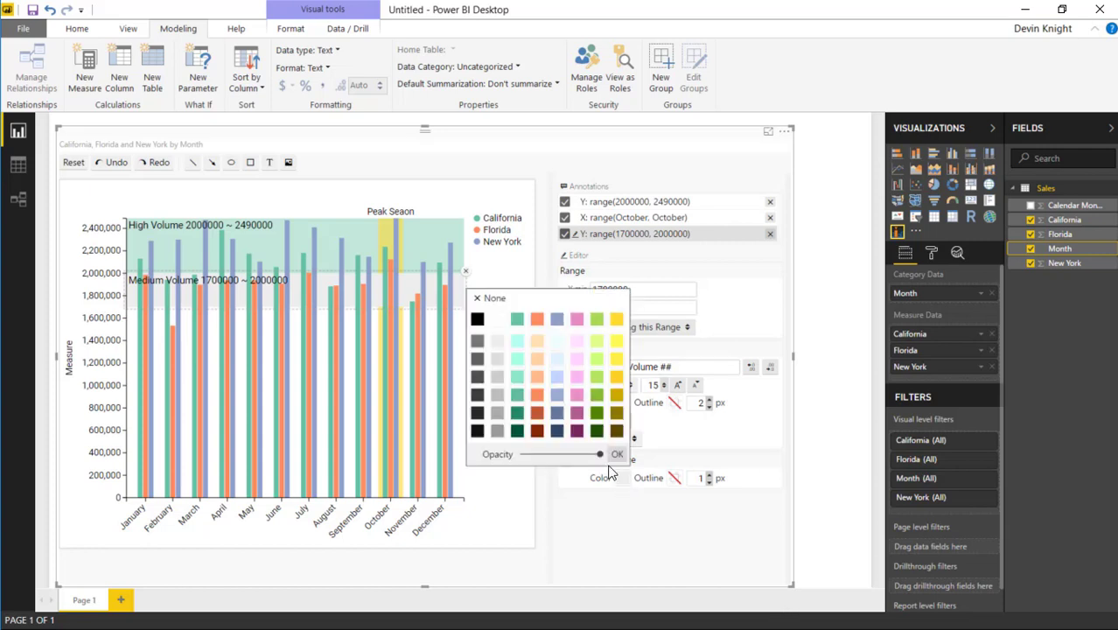
{"action": "left_click", "coordinate": [556, 319]}
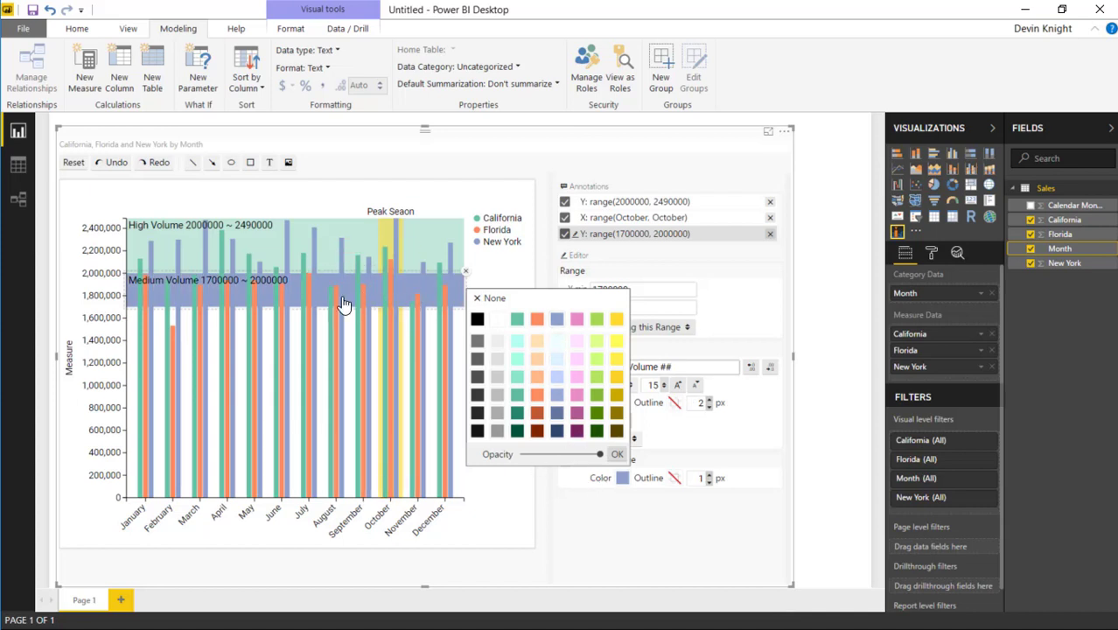
{"action": "left_click_drag", "start_coordinate": [595, 455], "coordinate": [561, 455]}
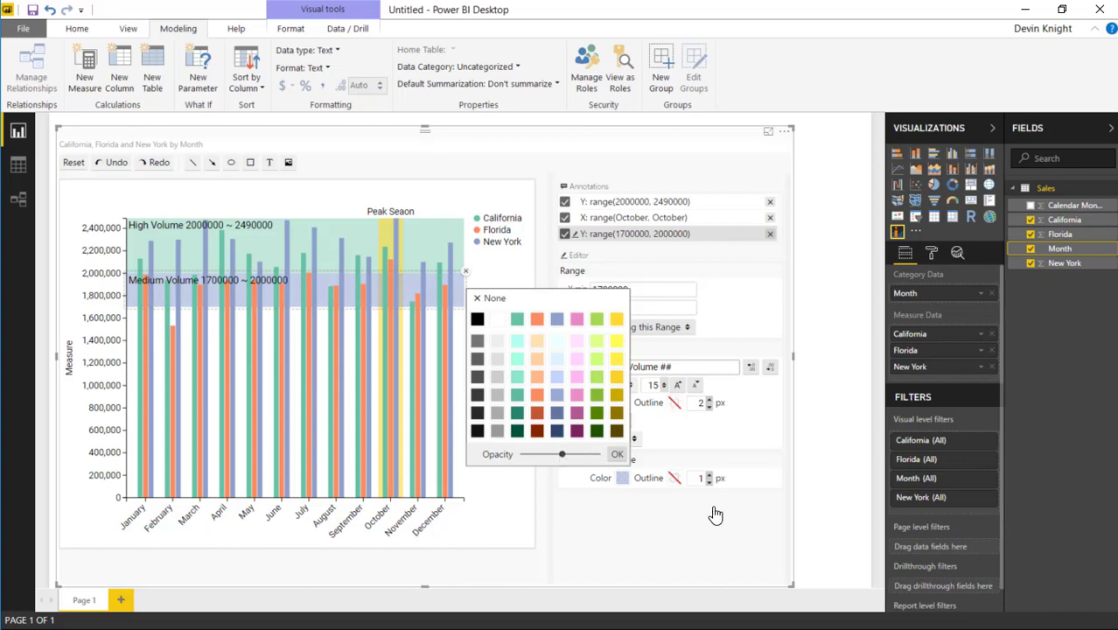
{"action": "left_click", "coordinate": [618, 456]}
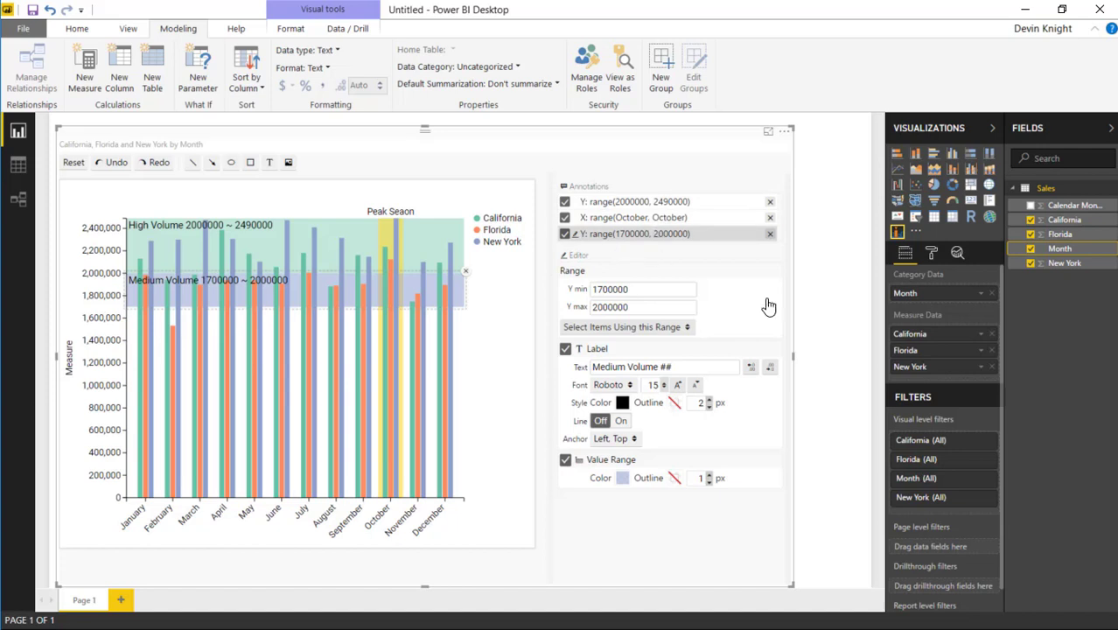
Reorder the annotations so the 1700000 to 2000000 range sits above the October range in the list
{"action": "left_click_drag", "start_coordinate": [614, 233], "coordinate": [601, 216]}
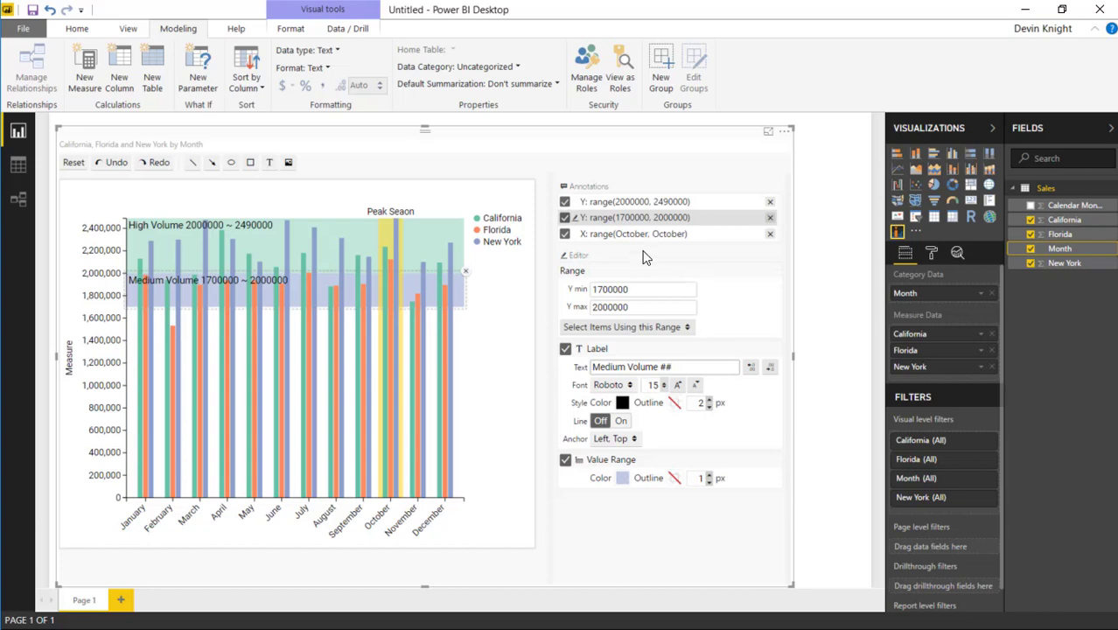
{"action": "mouse_move", "coordinate": [636, 235]}
{"action": "left_mouse_down"}
{"action": "mouse_move", "coordinate": [631, 201]}
{"action": "mouse_move", "coordinate": [600, 248]}
{"action": "mouse_move", "coordinate": [591, 231]}
{"action": "mouse_move", "coordinate": [619, 231]}
{"action": "left_mouse_up"}
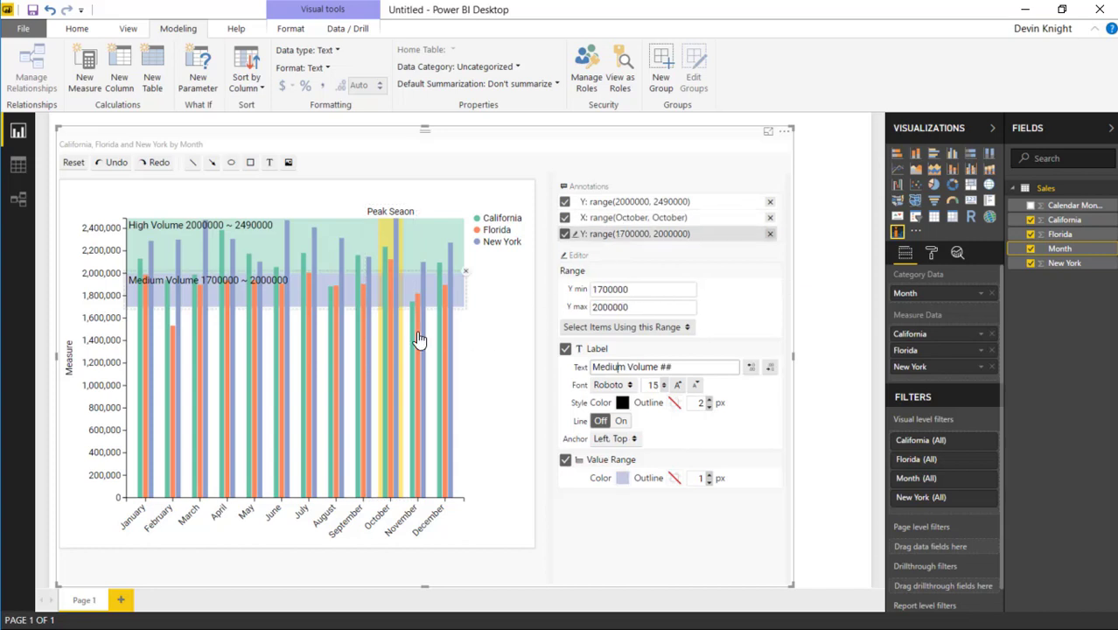
{"action": "left_click_drag", "start_coordinate": [618, 238], "coordinate": [617, 219]}
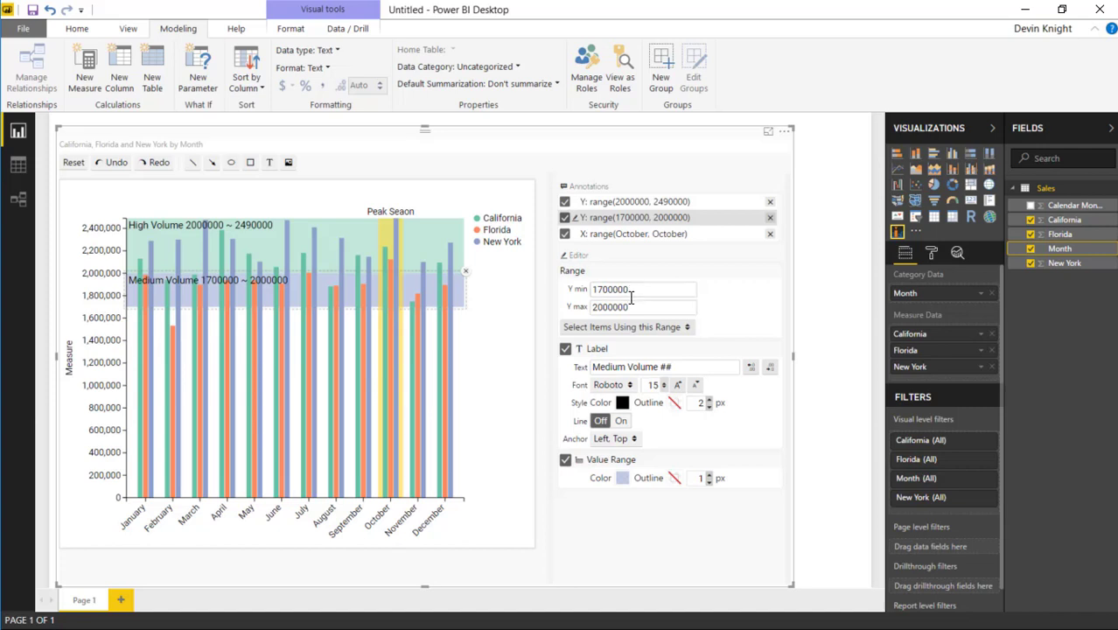
Annotate Florida's February bar with its value label
{"action": "mouse_move", "coordinate": [172, 345]}
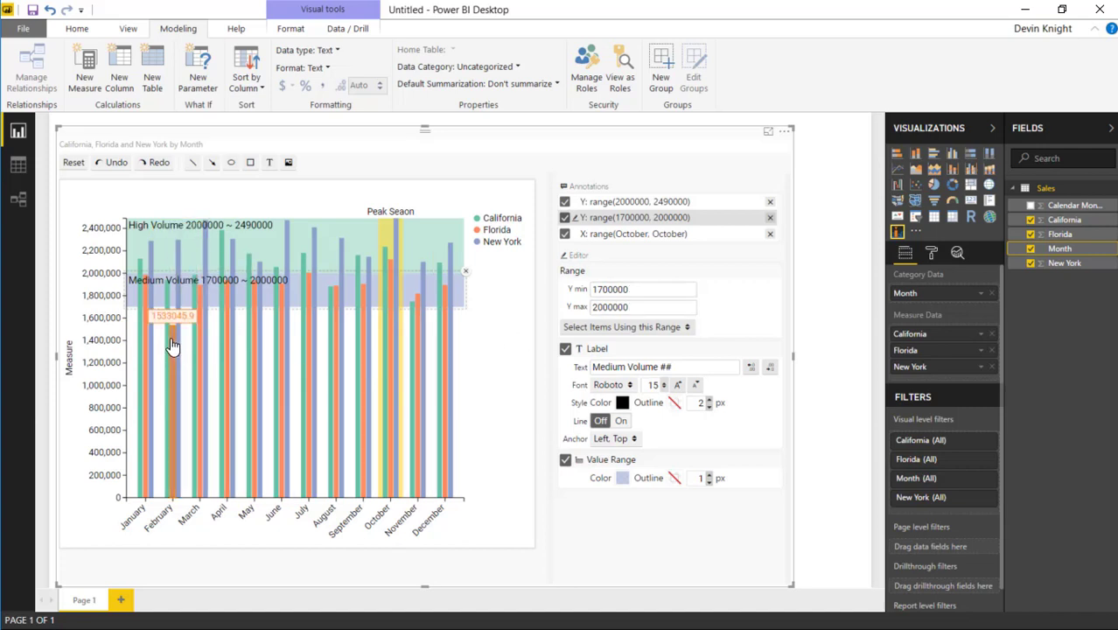
{"action": "left_click", "coordinate": [173, 341]}
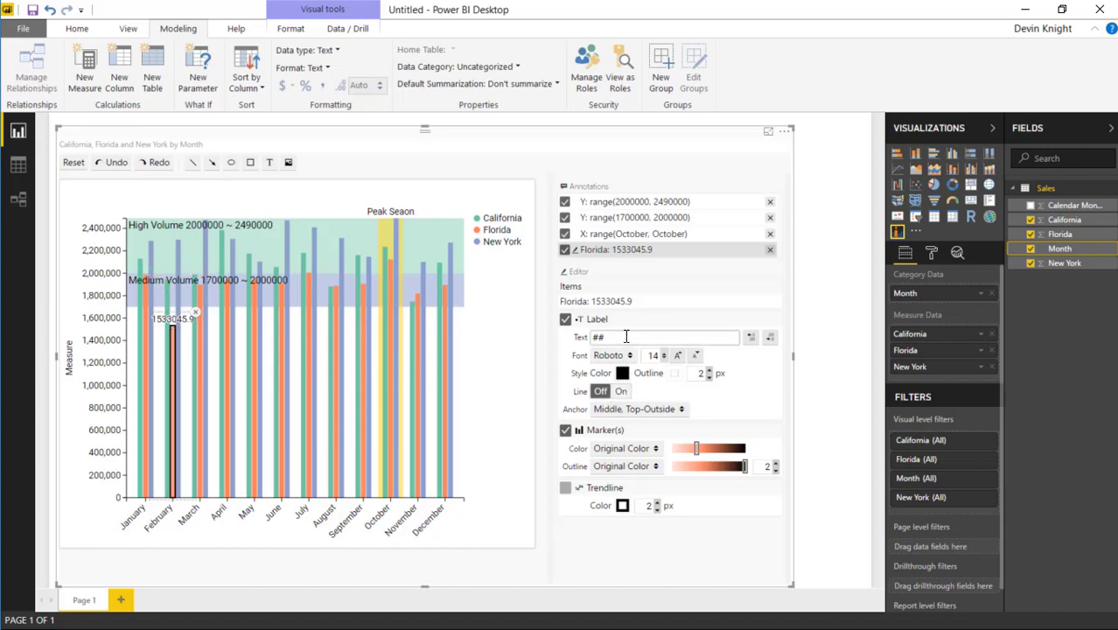
{"action": "left_click_drag", "start_coordinate": [625, 336], "coordinate": [542, 333]}
Draw a 3 px arrow pointing at the top of Florida's February bar
{"action": "left_click", "coordinate": [211, 162]}
{"action": "left_click_drag", "start_coordinate": [214, 354], "coordinate": [182, 334]}
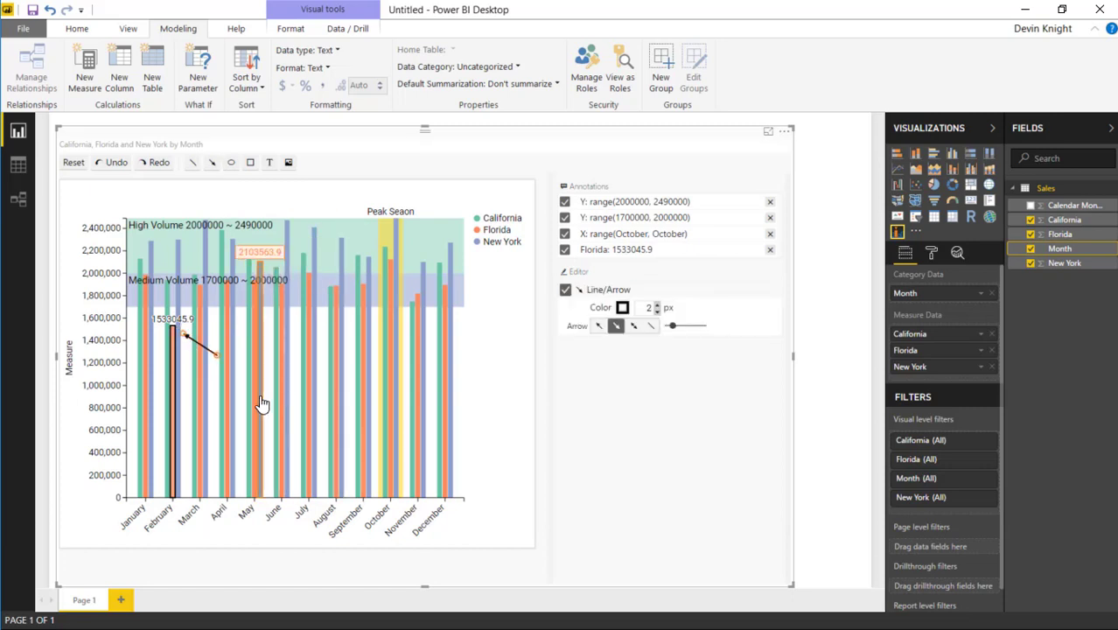
{"action": "left_click", "coordinate": [657, 304]}
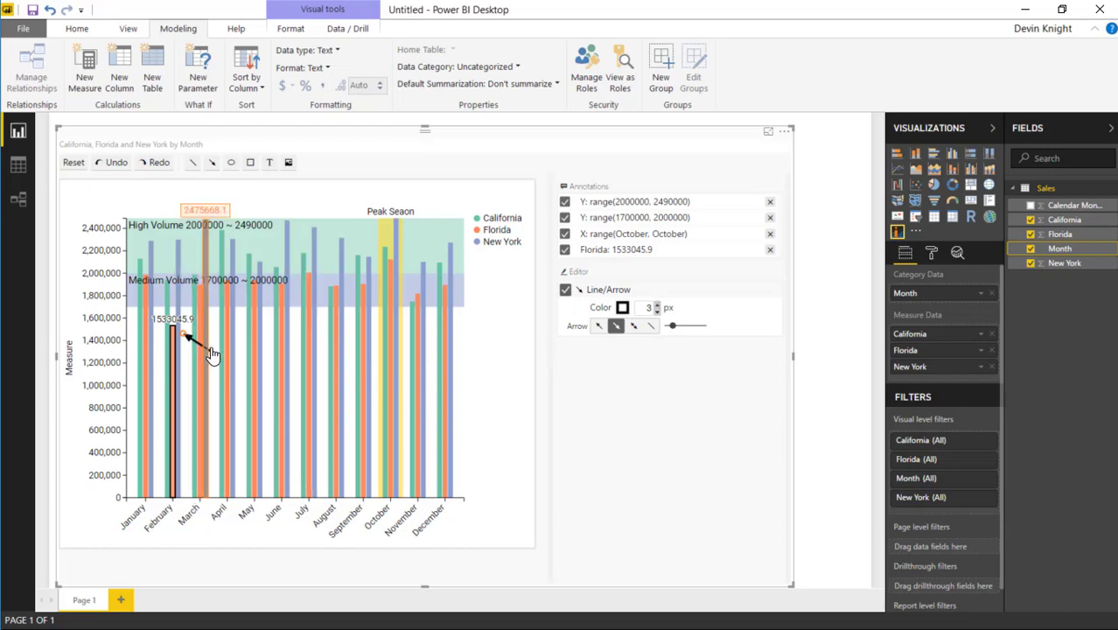
{"action": "left_click_drag", "start_coordinate": [213, 353], "coordinate": [207, 351]}
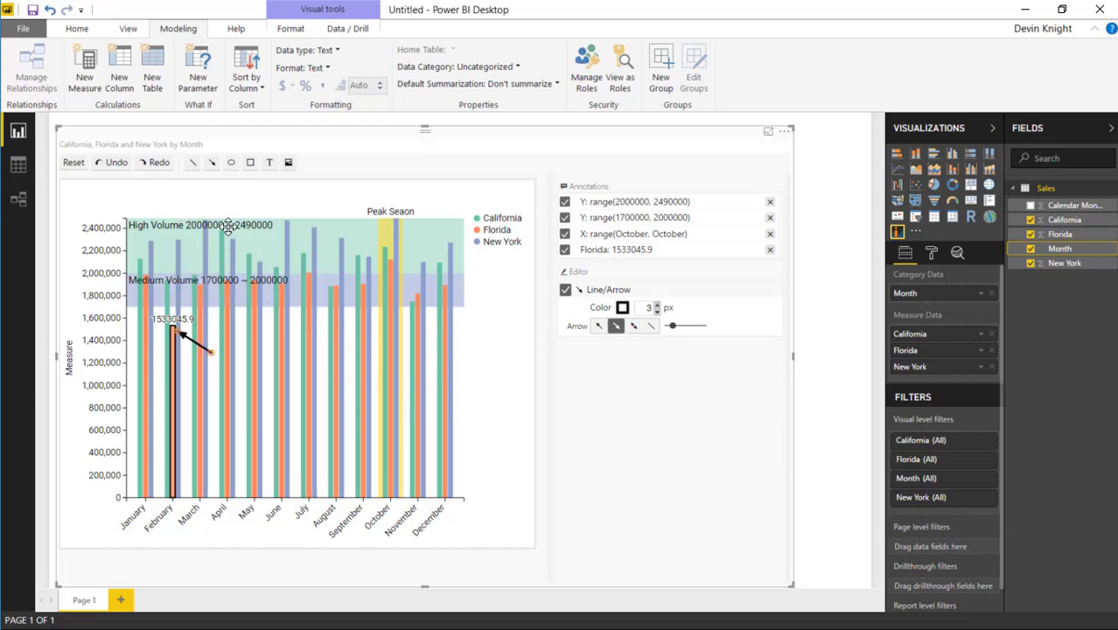
Add a text box beside the arrow's tail, spanning about April to July, with the text "Hired a new sales rep"
{"action": "left_click", "coordinate": [269, 163]}
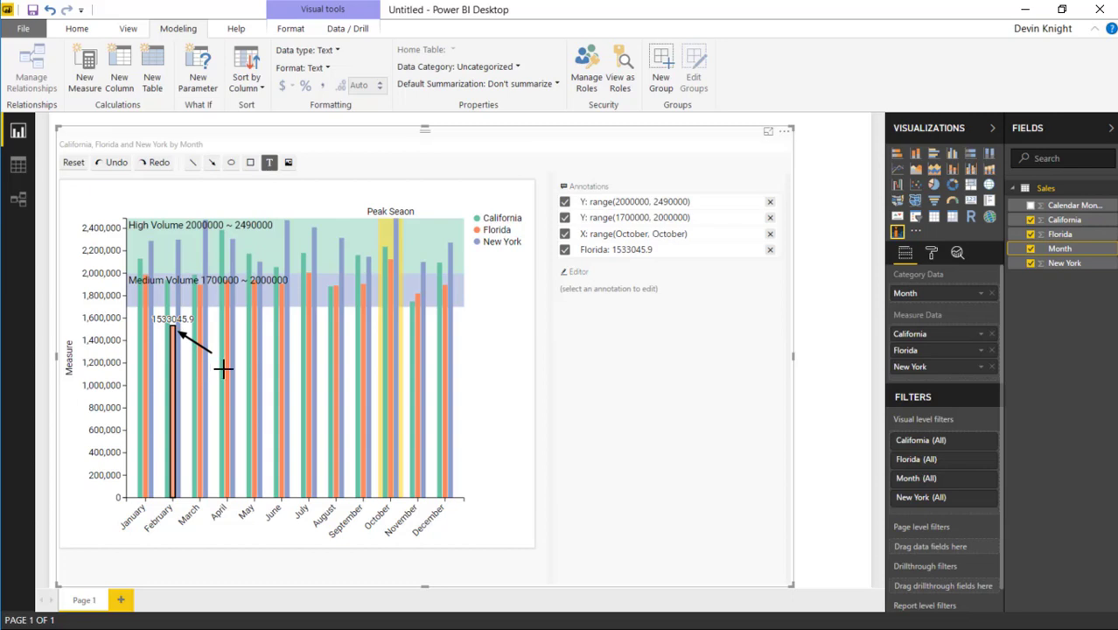
{"action": "left_click_drag", "start_coordinate": [218, 368], "coordinate": [312, 341]}
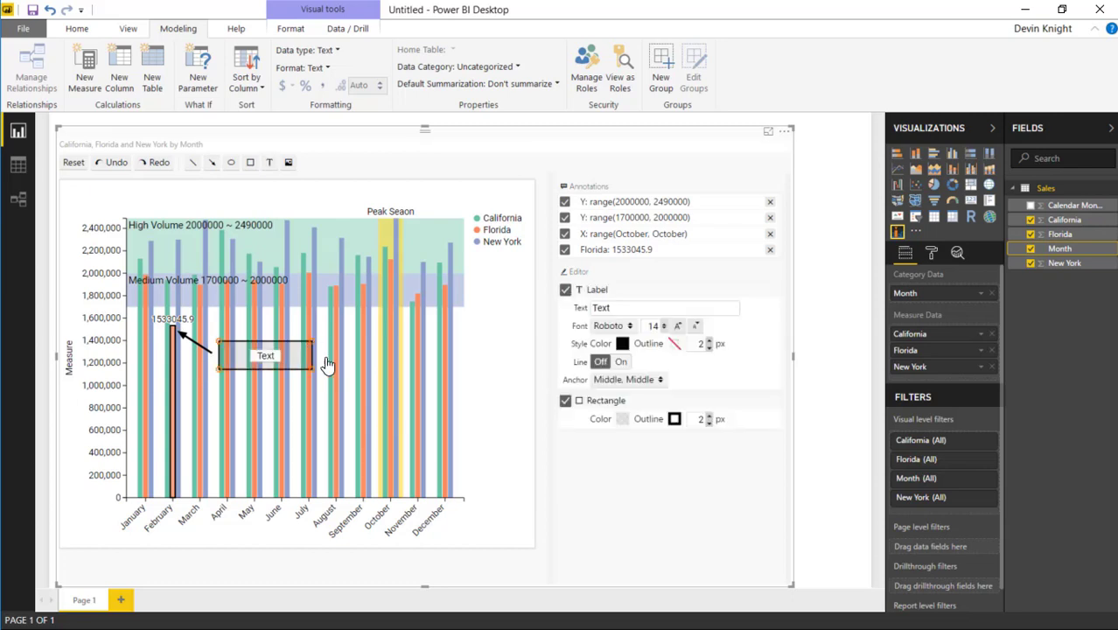
{"action": "type", "text": "Hired a new sles r"}
{"action": "key", "text": "BackSpace"}
{"action": "key", "text": "BackSpace"}
{"action": "key", "text": "BackSpace"}
{"action": "key", "text": "BackSpace"}
{"action": "key", "text": "BackSpace"}
{"action": "type", "text": "ales rep"}
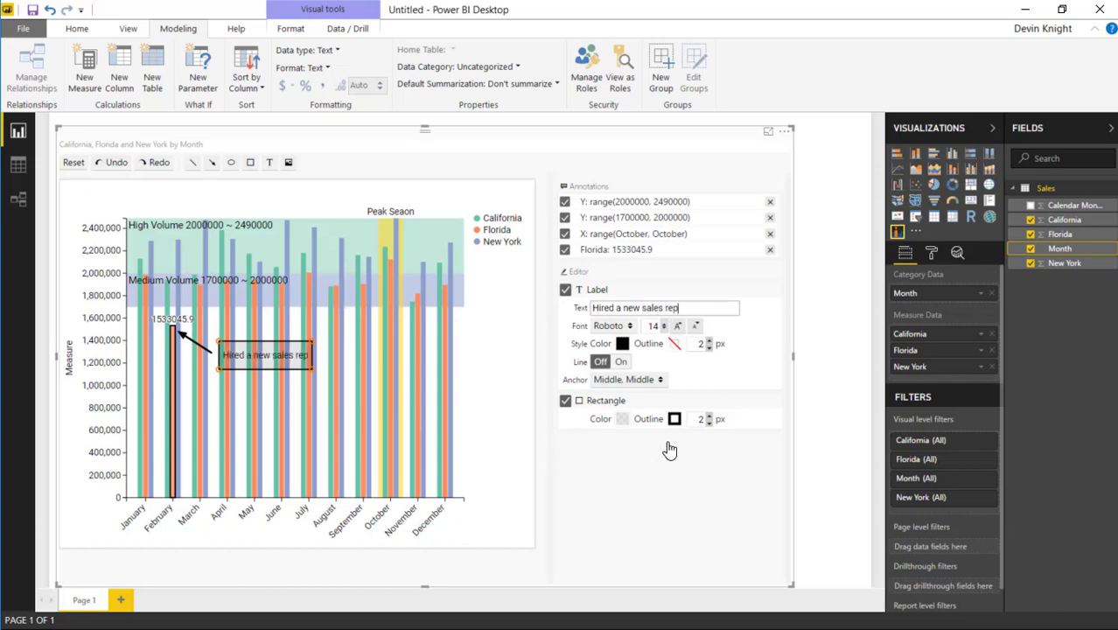
Hide the text box's rectangle, shift its label toward the arrow's tail, and show the rectangle again
{"action": "left_click", "coordinate": [565, 401]}
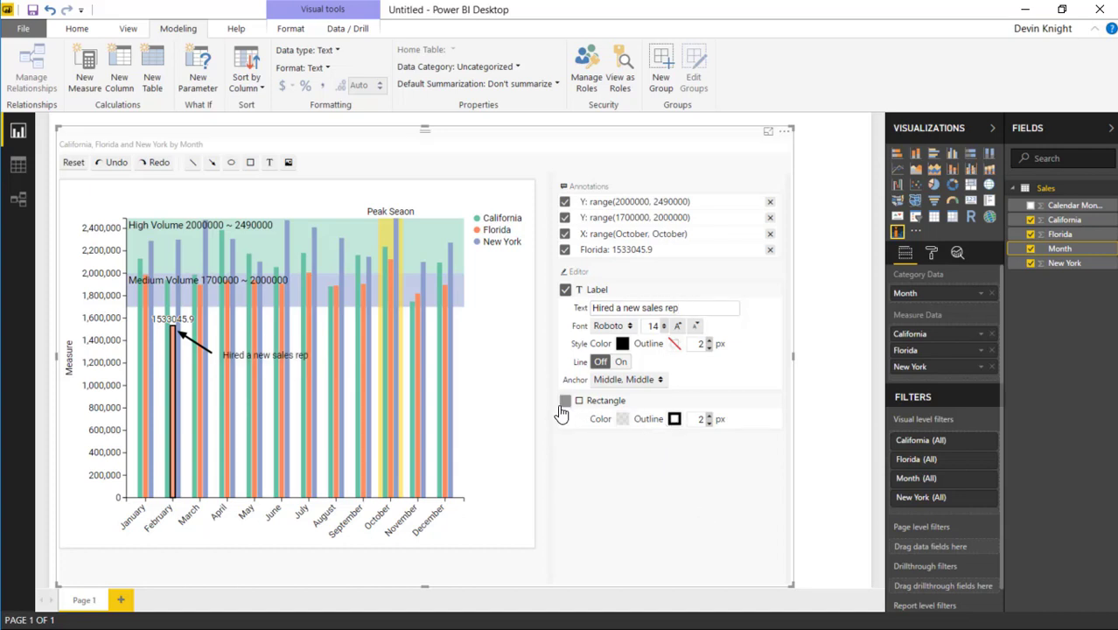
{"action": "left_click_drag", "start_coordinate": [235, 356], "coordinate": [227, 357]}
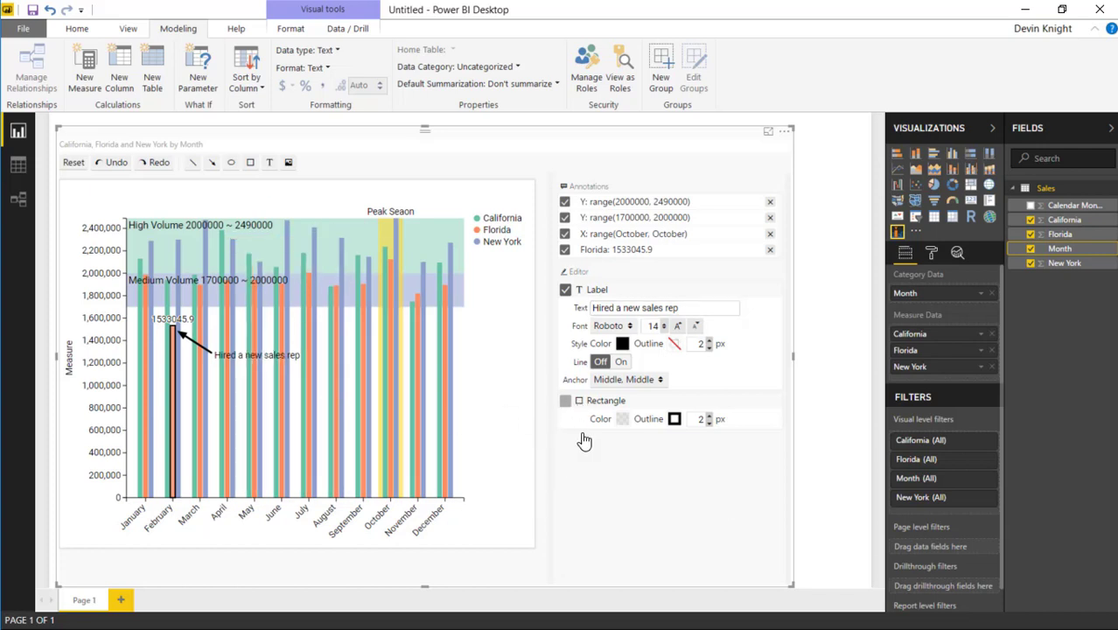
{"action": "left_click", "coordinate": [565, 400]}
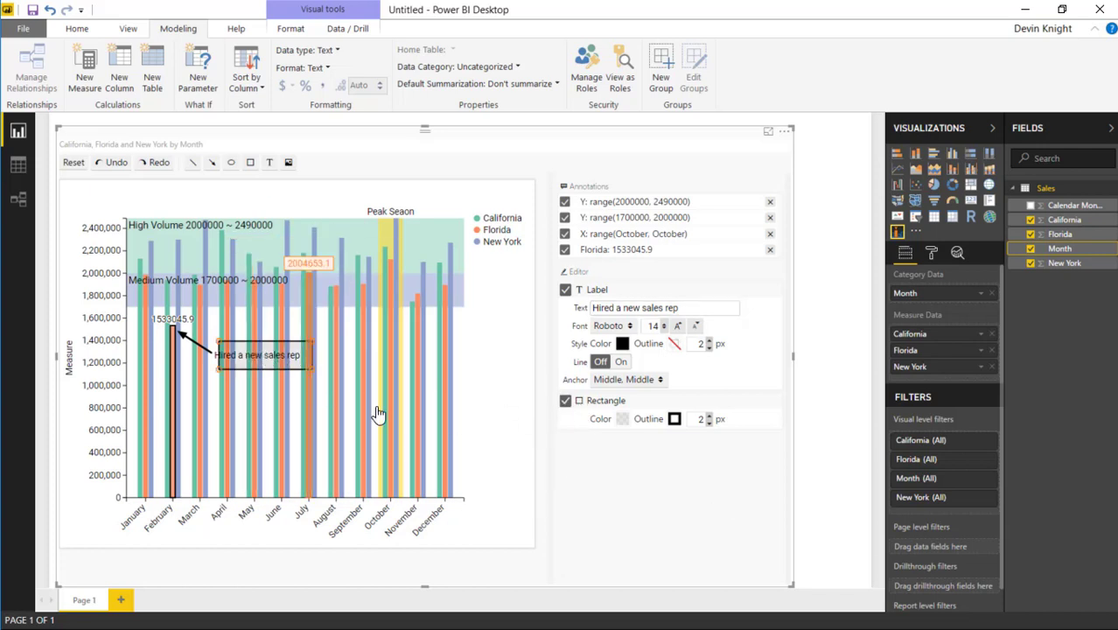
Fill the text box's rectangle with white at full opacity, and widen and reposition it against the arrow's tail
{"action": "left_click", "coordinate": [612, 421]}
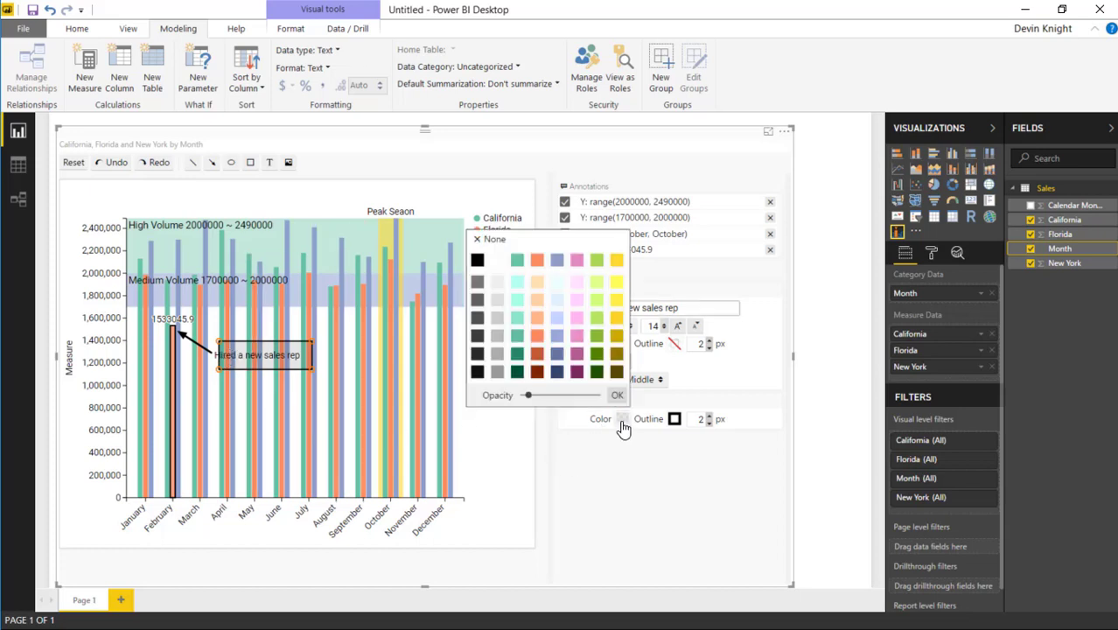
{"action": "left_click", "coordinate": [497, 281]}
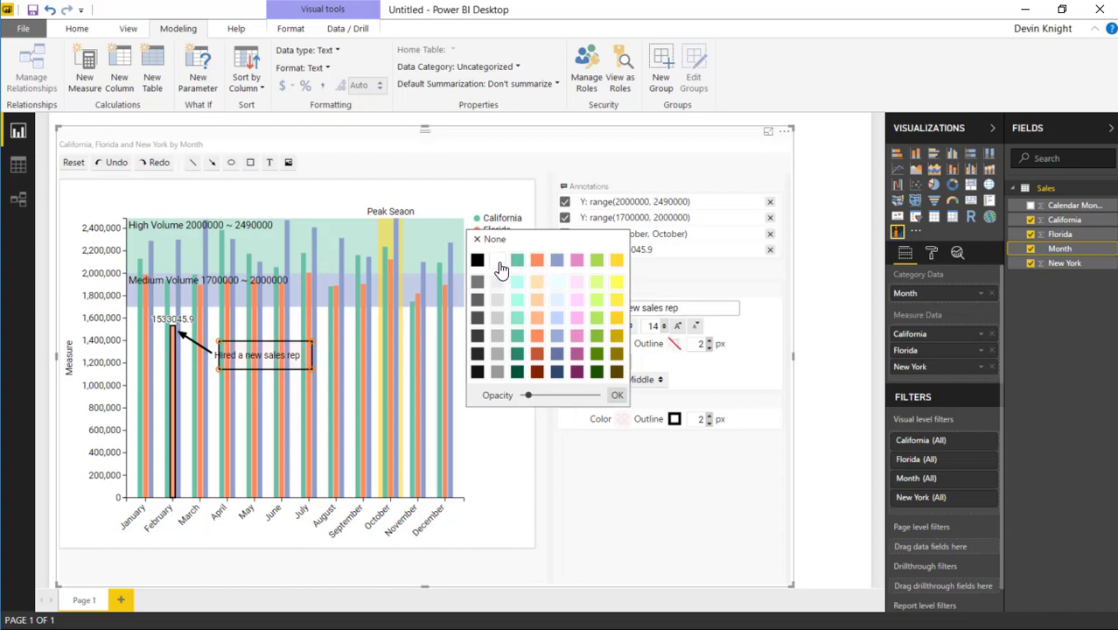
{"action": "left_click_drag", "start_coordinate": [529, 394], "coordinate": [597, 395]}
{"action": "left_click", "coordinate": [617, 396]}
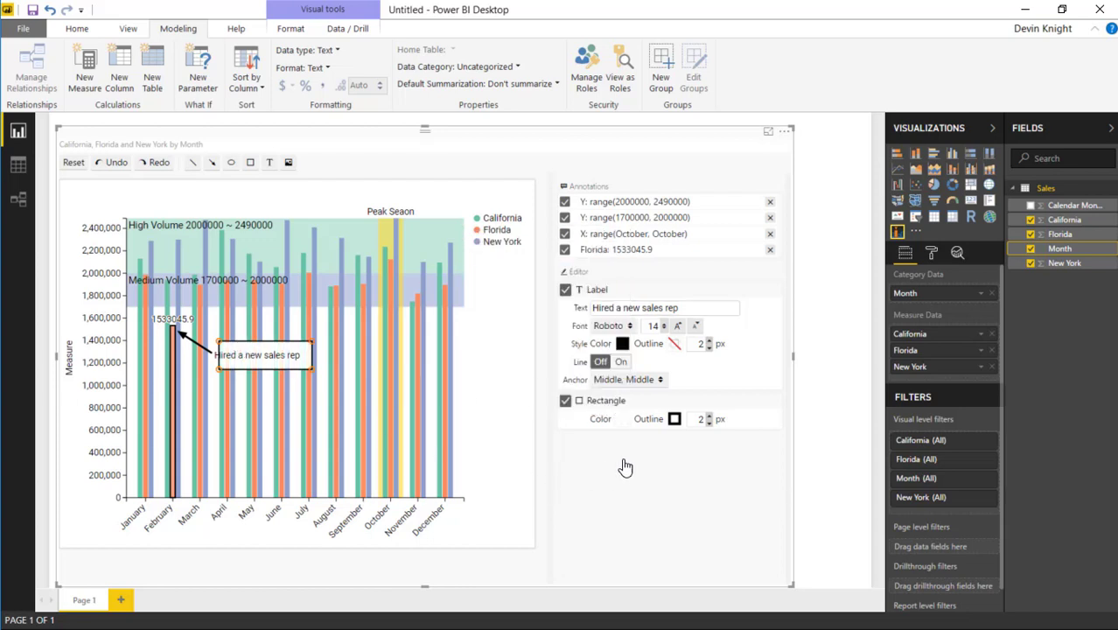
{"action": "left_click_drag", "start_coordinate": [312, 367], "coordinate": [335, 369]}
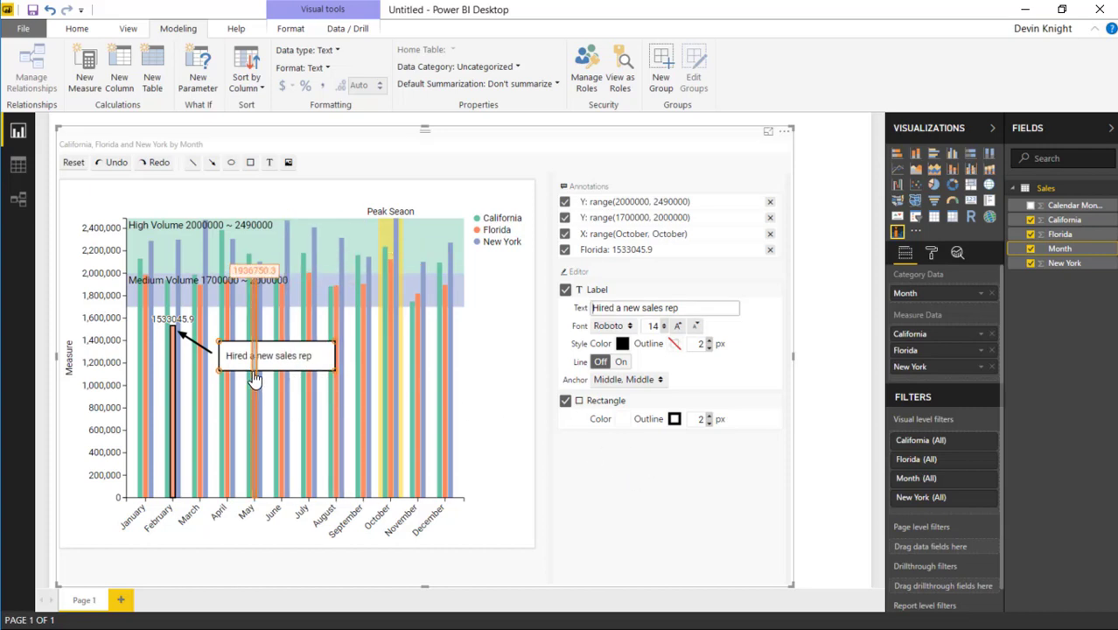
{"action": "left_click_drag", "start_coordinate": [256, 346], "coordinate": [251, 350]}
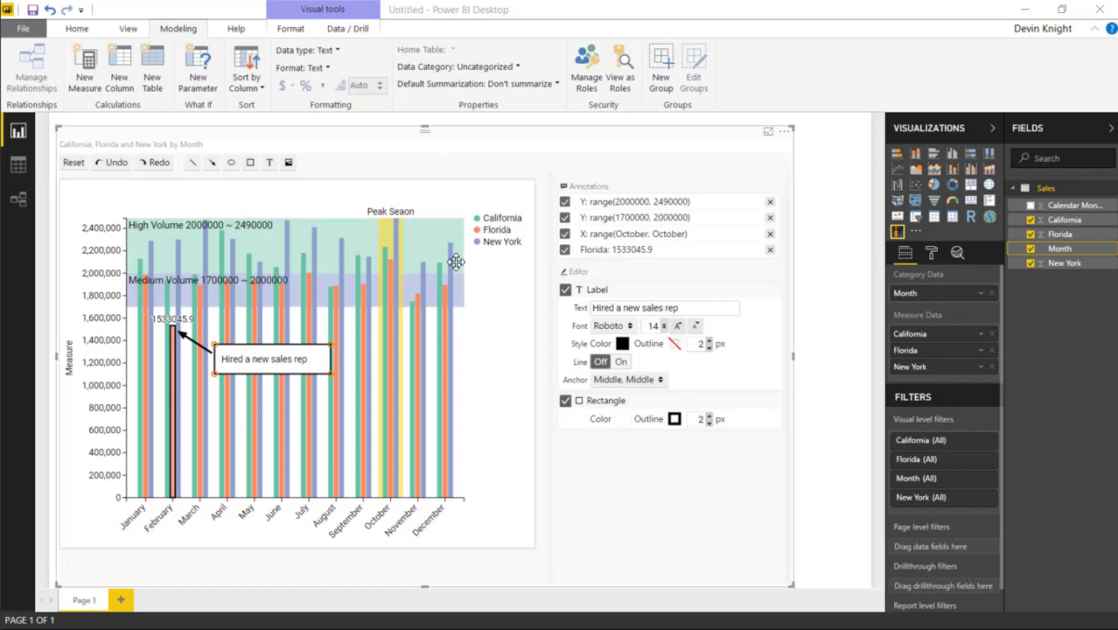
Annotate every California and Florida bar by series, and delete the California series annotation
{"action": "left_click", "coordinate": [501, 224]}
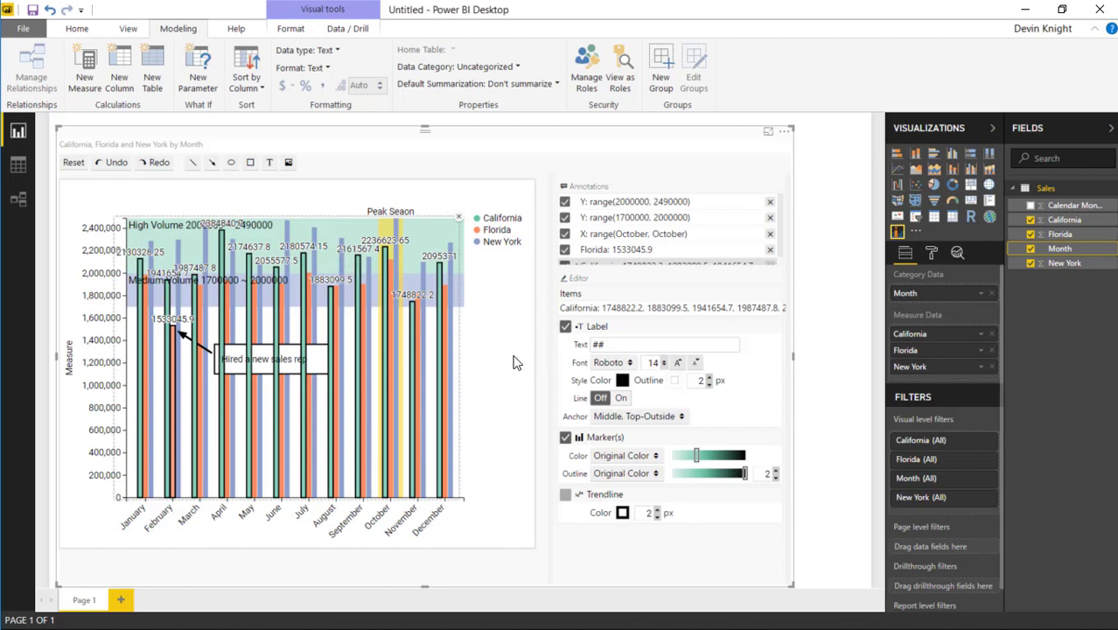
{"action": "left_click", "coordinate": [502, 233]}
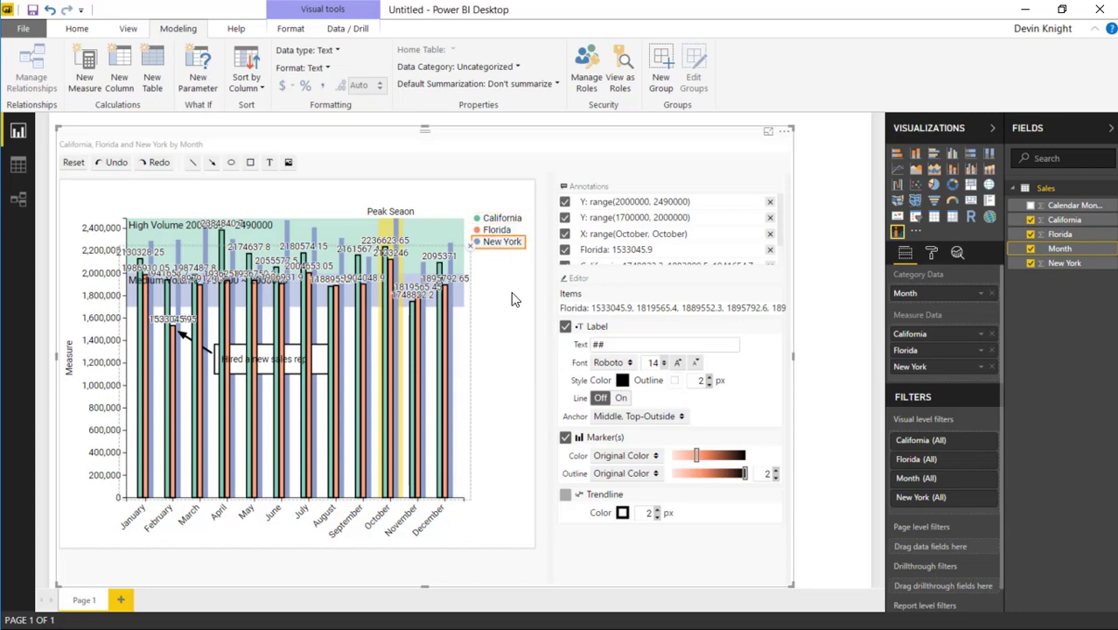
{"action": "scroll", "coordinate": [642, 254], "scroll_direction": "down", "scroll_amount": 1}
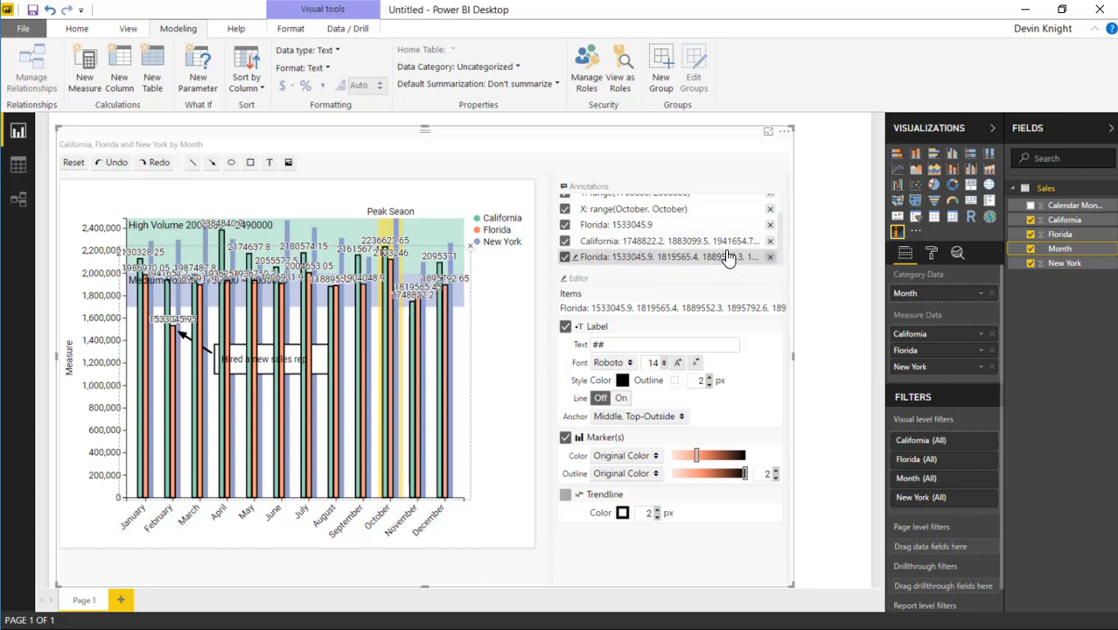
{"action": "left_click", "coordinate": [769, 241]}
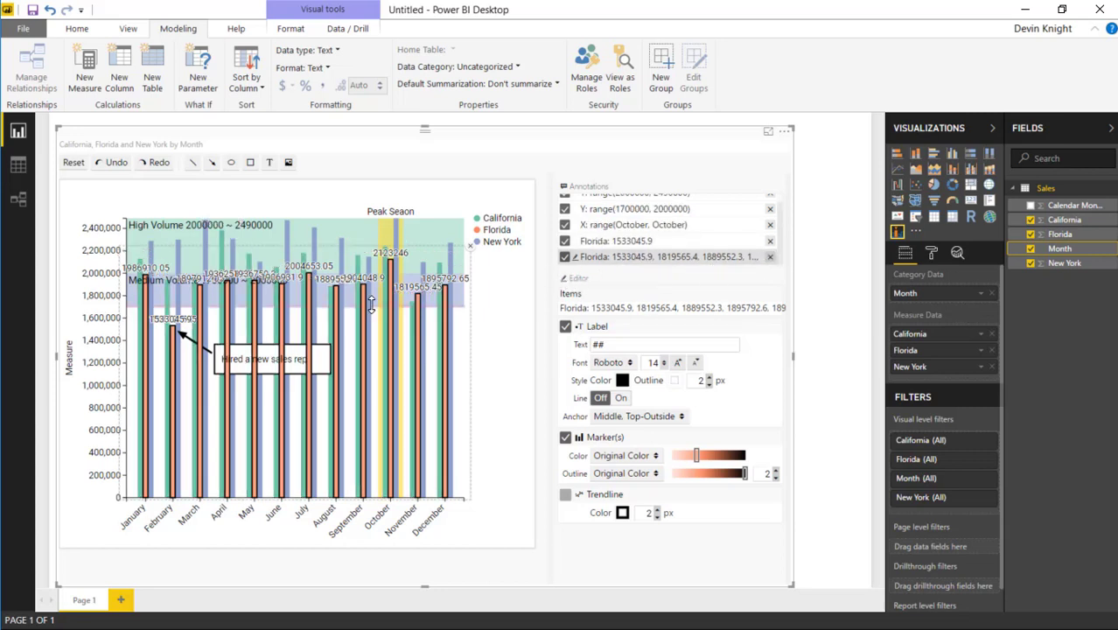
Delete the Florida series annotation and annotate the California, Florida and New York bars together by series
{"action": "left_click", "coordinate": [770, 256]}
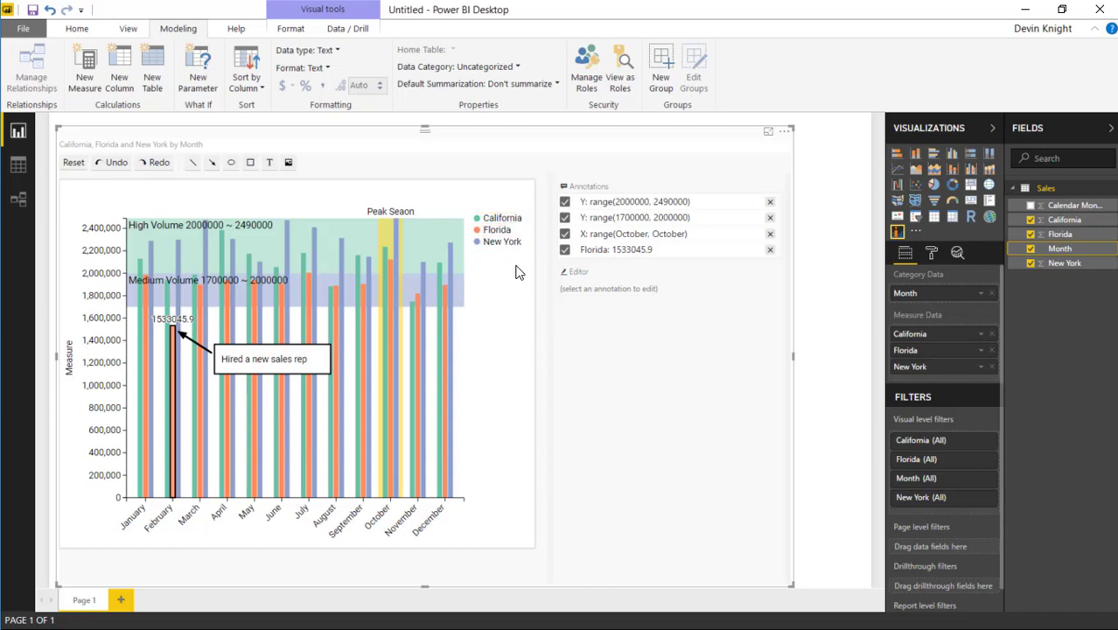
{"action": "left_click", "coordinate": [504, 219]}
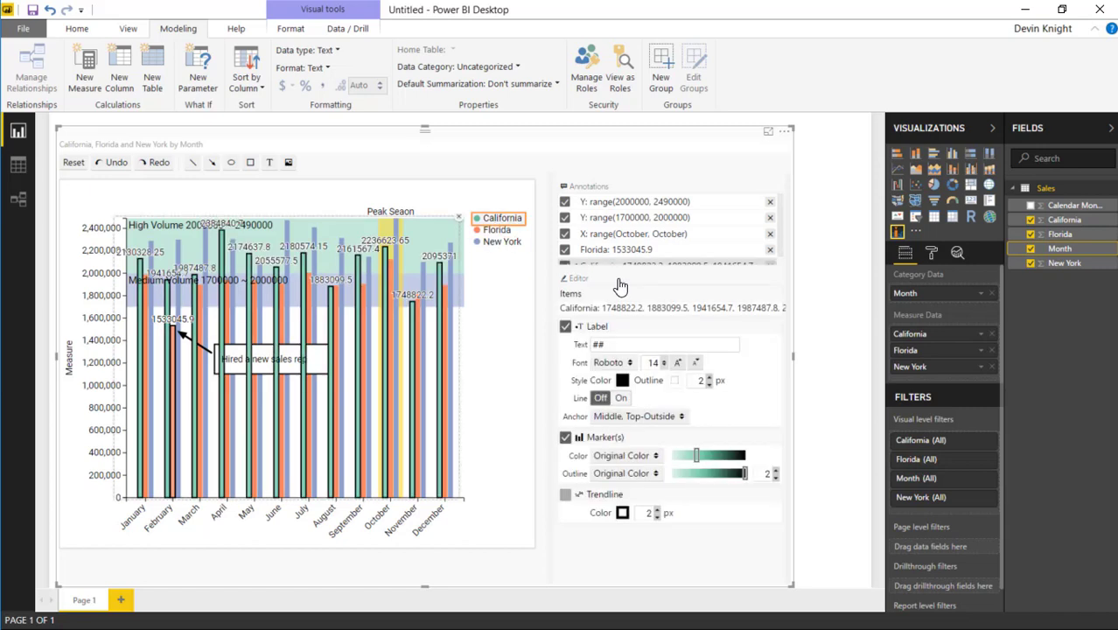
{"action": "left_click", "coordinate": [499, 231]}
{"action": "left_click", "coordinate": [502, 241]}
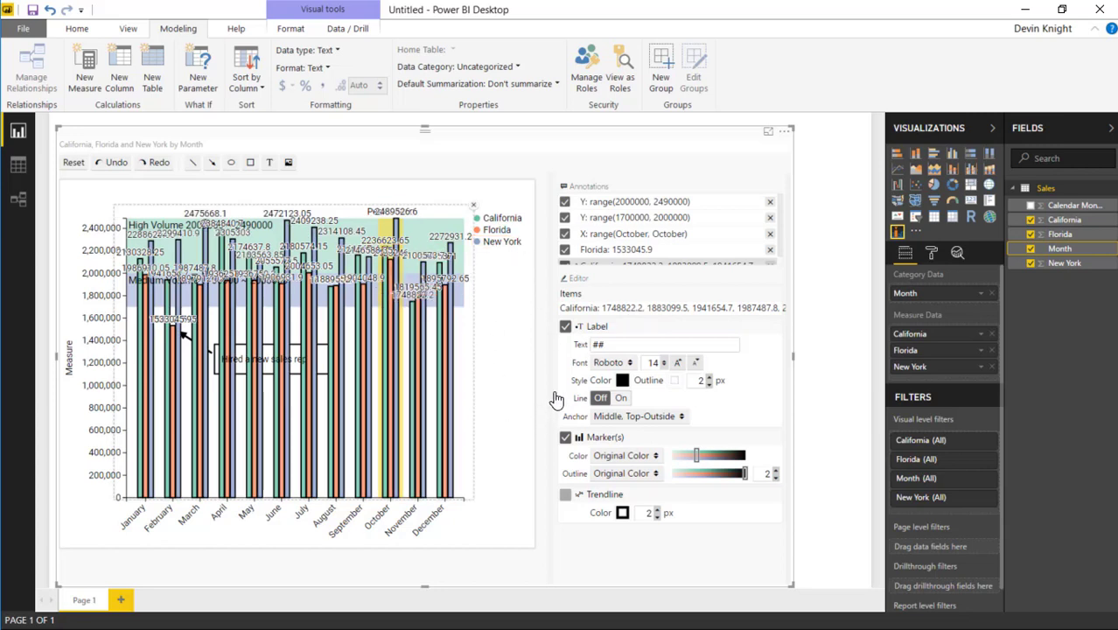
Hide the labels and markers of the combined series annotation and turn on its trendline
{"action": "left_click", "coordinate": [565, 329]}
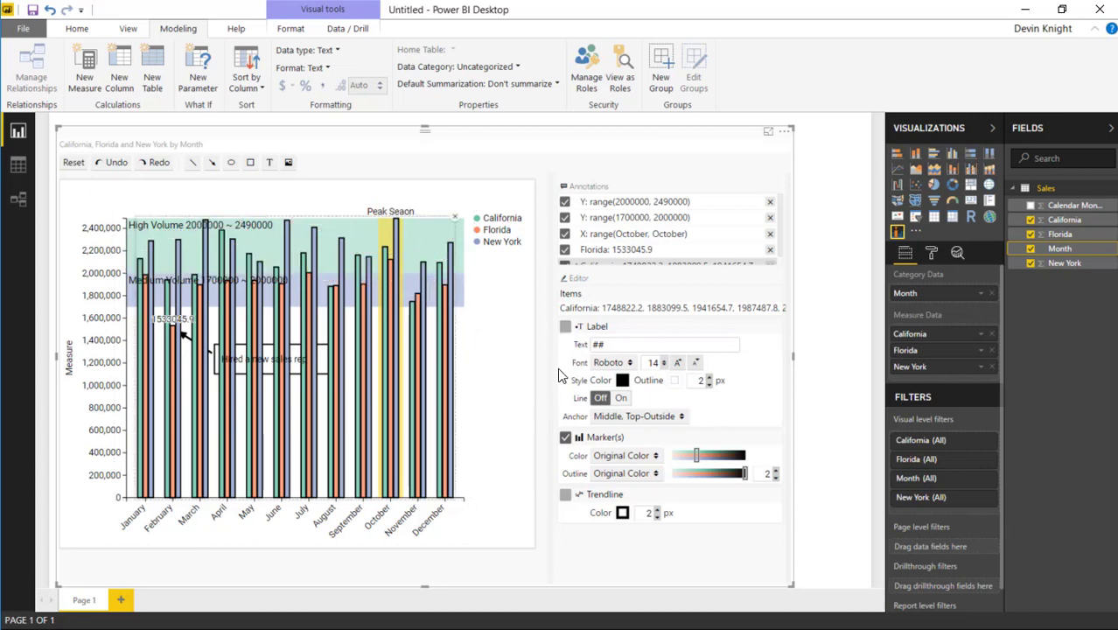
{"action": "left_click", "coordinate": [565, 438]}
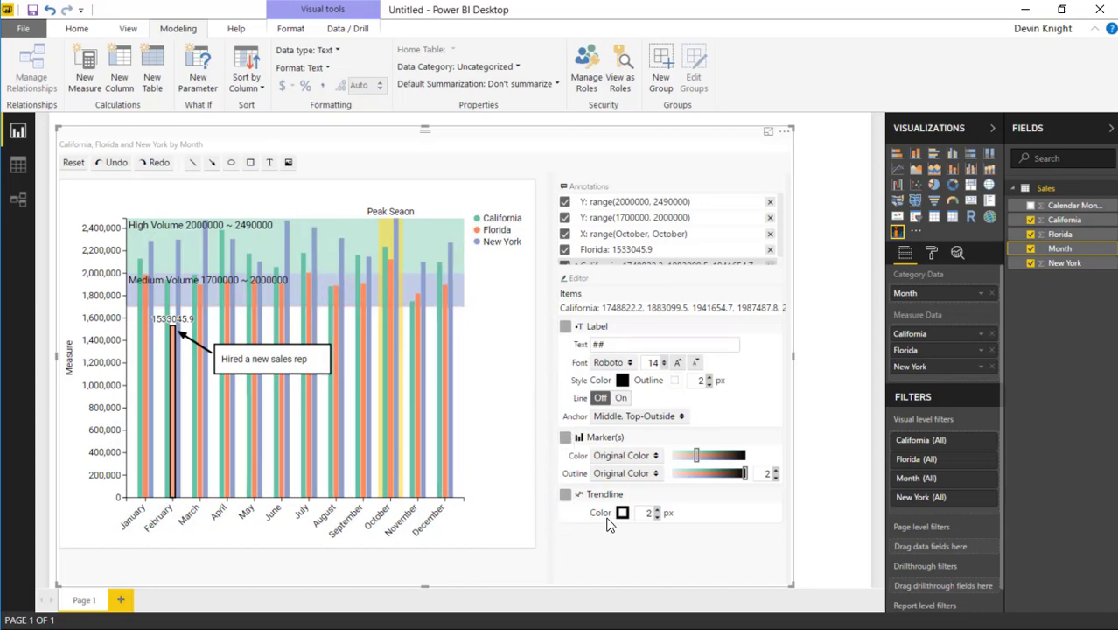
{"action": "left_click", "coordinate": [566, 495]}
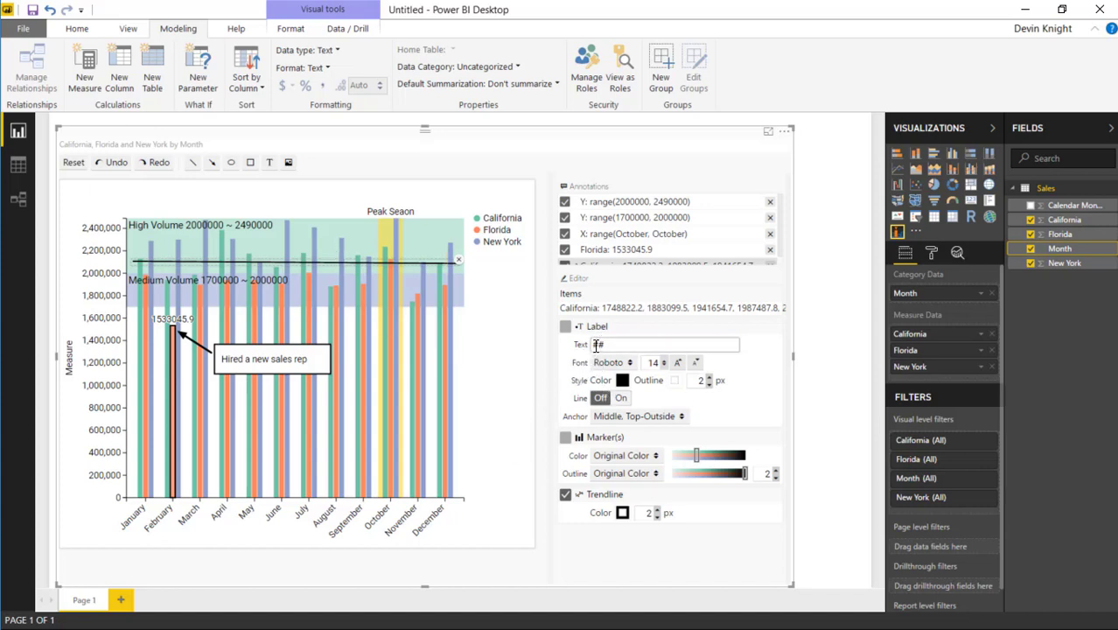
Set the combined annotation's label text to "sadf", hide that label again, and hide the whole combined series annotation
{"action": "left_click", "coordinate": [566, 330]}
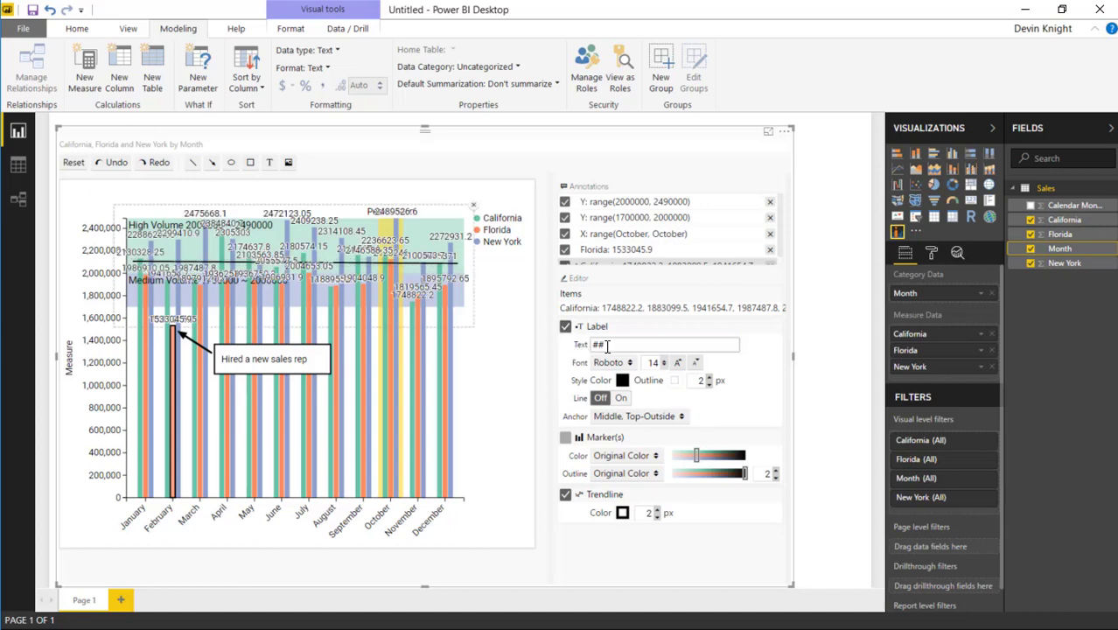
{"action": "type", "text": "sadf"}
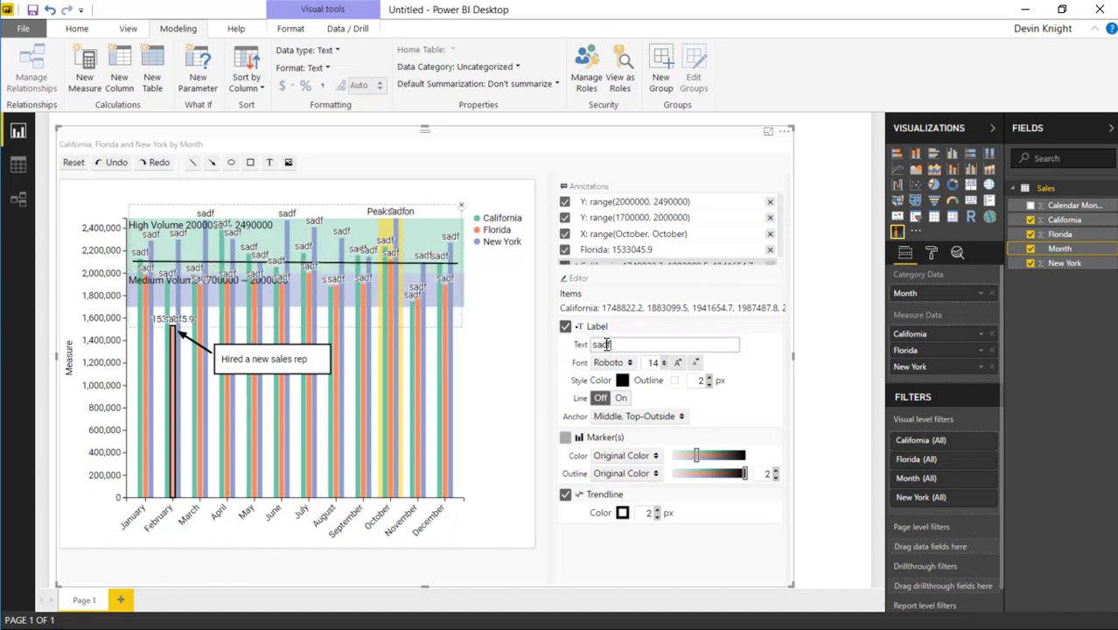
{"action": "left_click", "coordinate": [565, 326]}
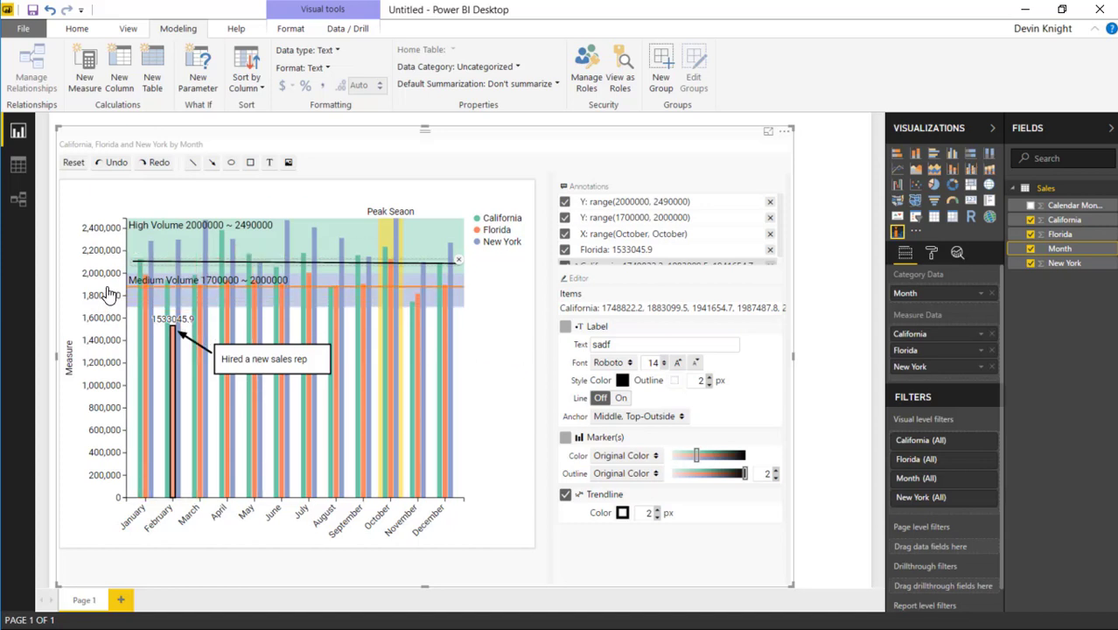
{"action": "scroll", "coordinate": [671, 229], "scroll_direction": "down", "scroll_amount": 1}
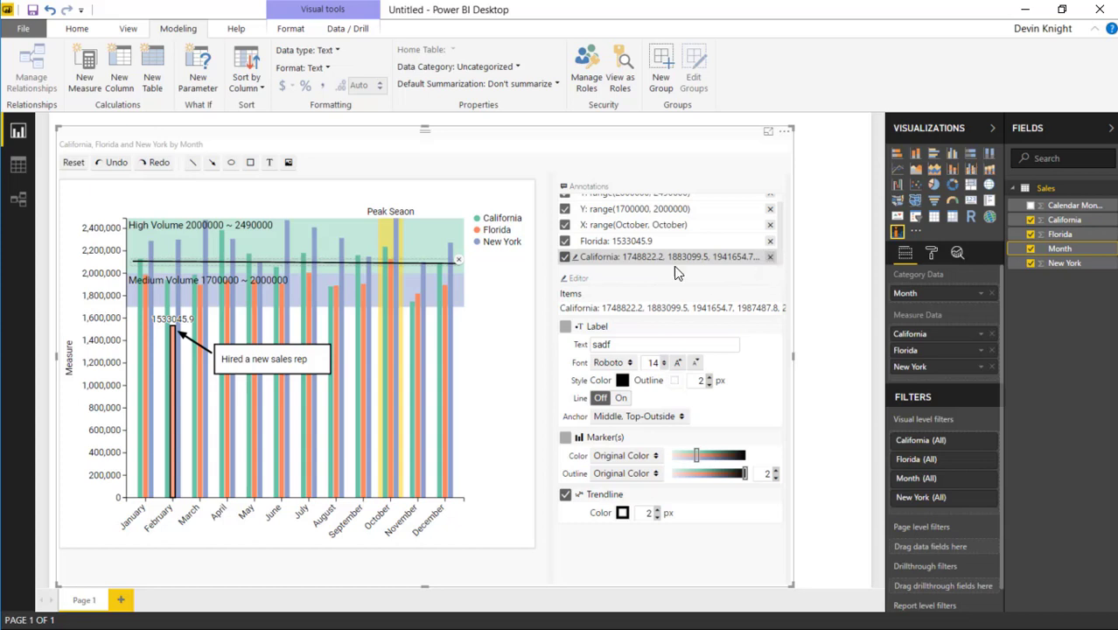
{"action": "left_click", "coordinate": [564, 256]}
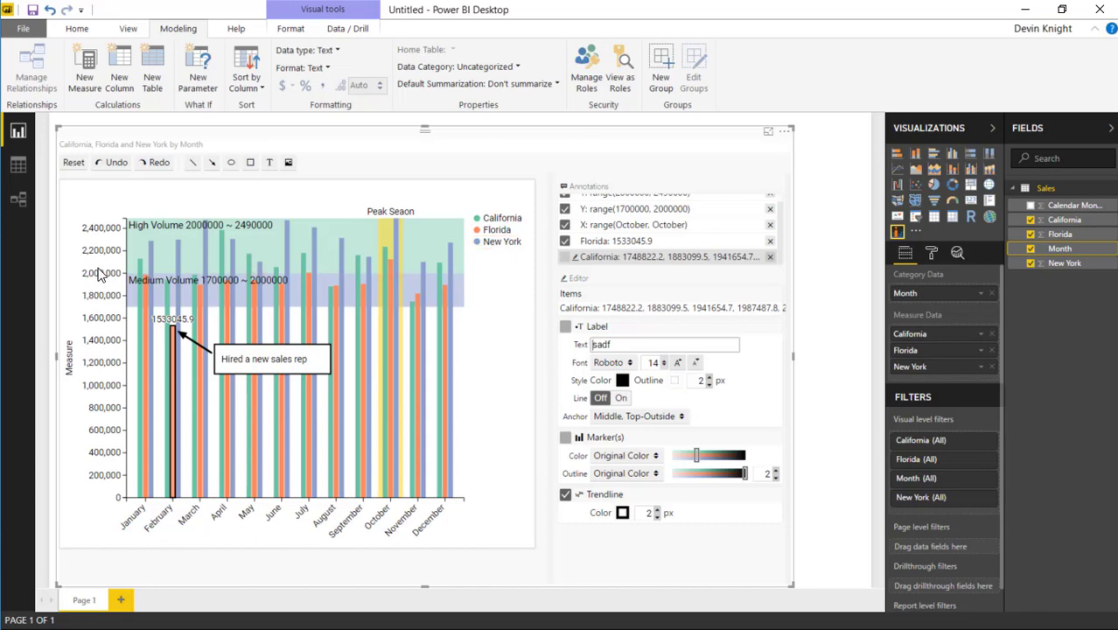
Add a horizontal value line to the Y axis, set its value to avg@(California), and label it "California AVG - ##"
{"action": "left_click", "coordinate": [109, 264]}
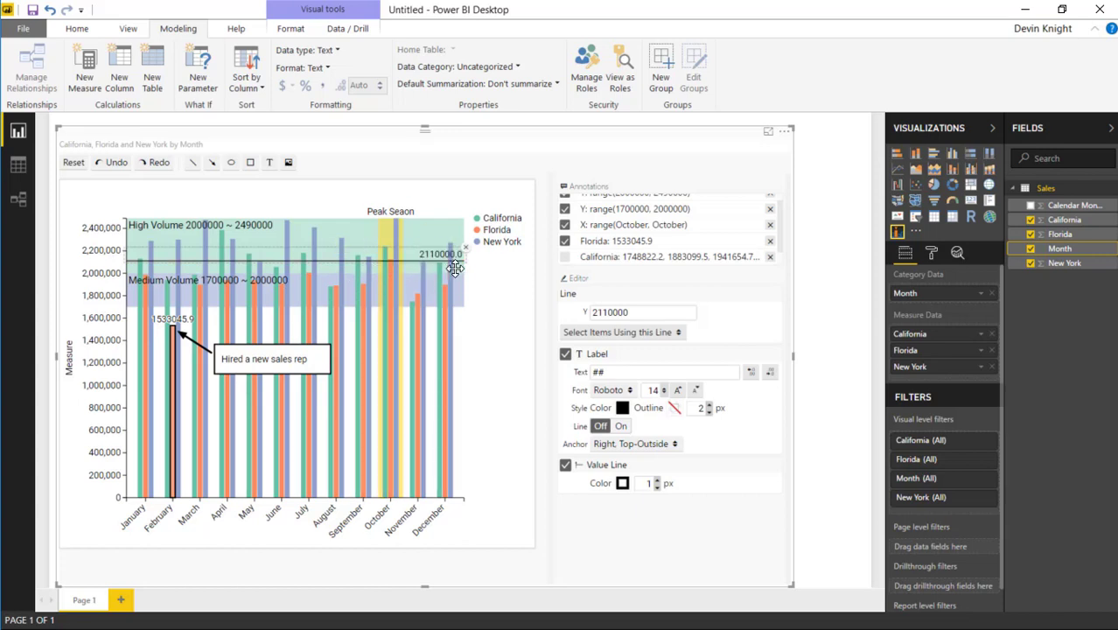
{"action": "double_click", "coordinate": [648, 311]}
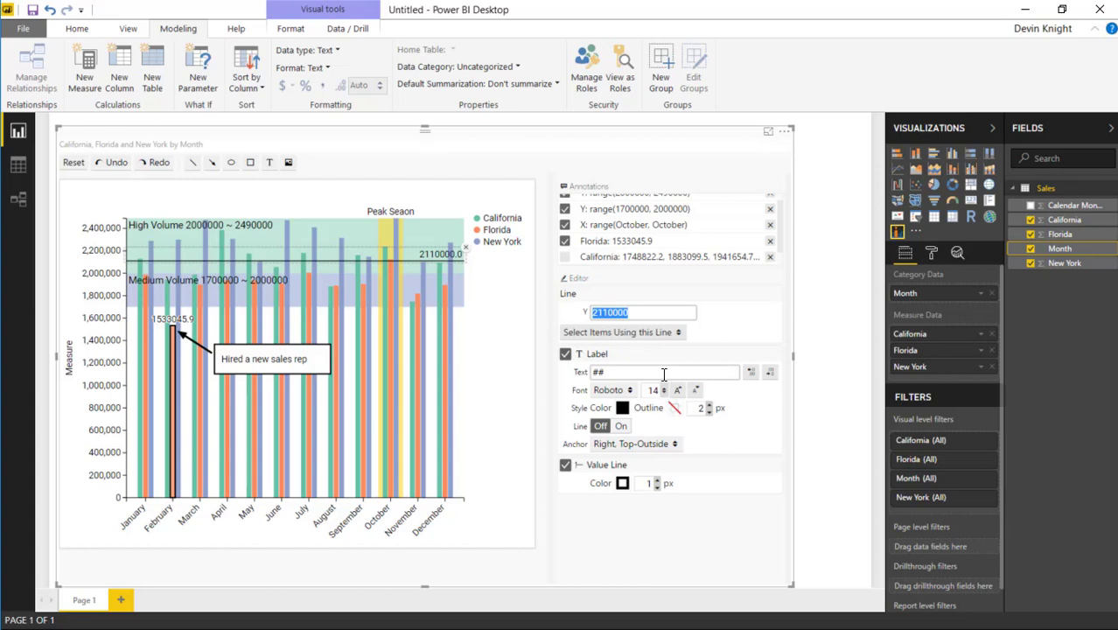
{"action": "type", "text": "avg"}
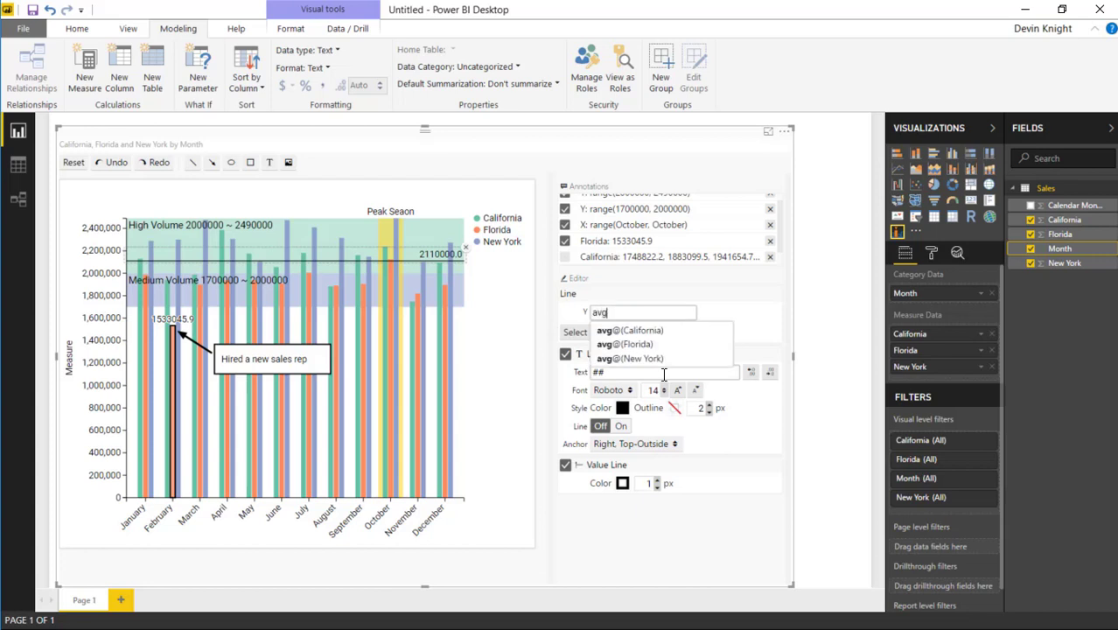
{"action": "key", "text": "Down"}
{"action": "key", "text": "Down"}
{"action": "key", "text": "Down"}
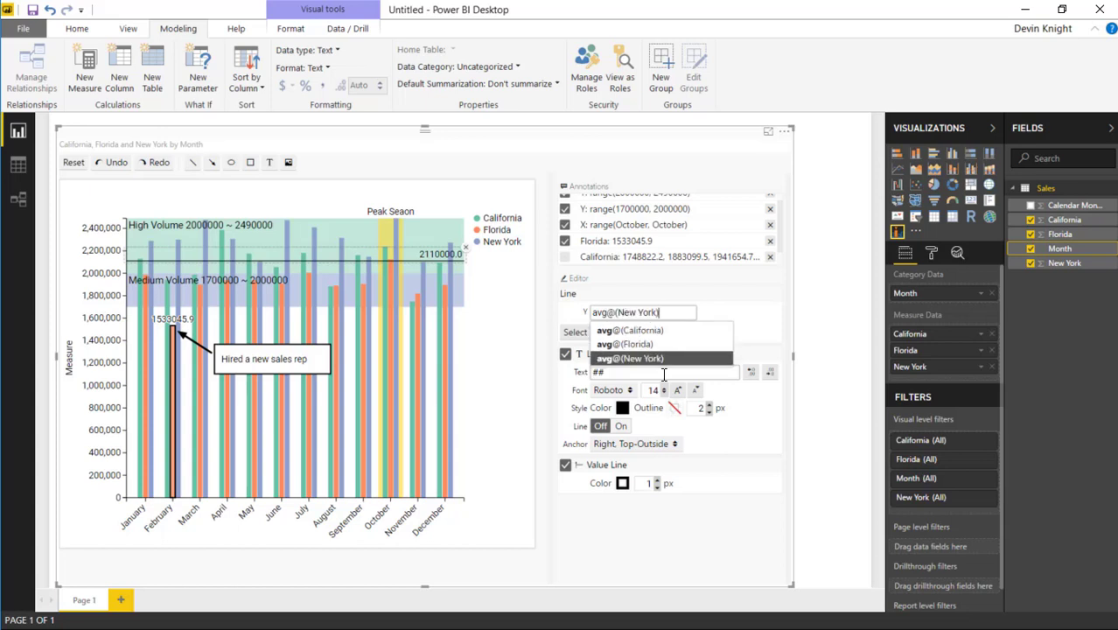
{"action": "key", "text": "Up"}
{"action": "key", "text": "Up"}
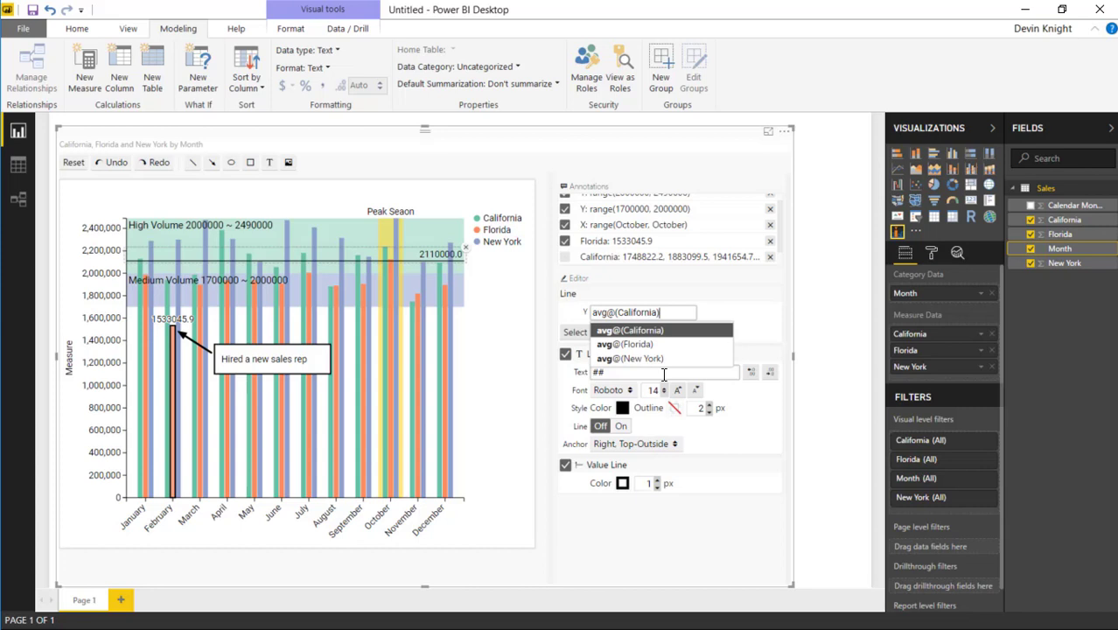
{"action": "key", "text": "Return"}
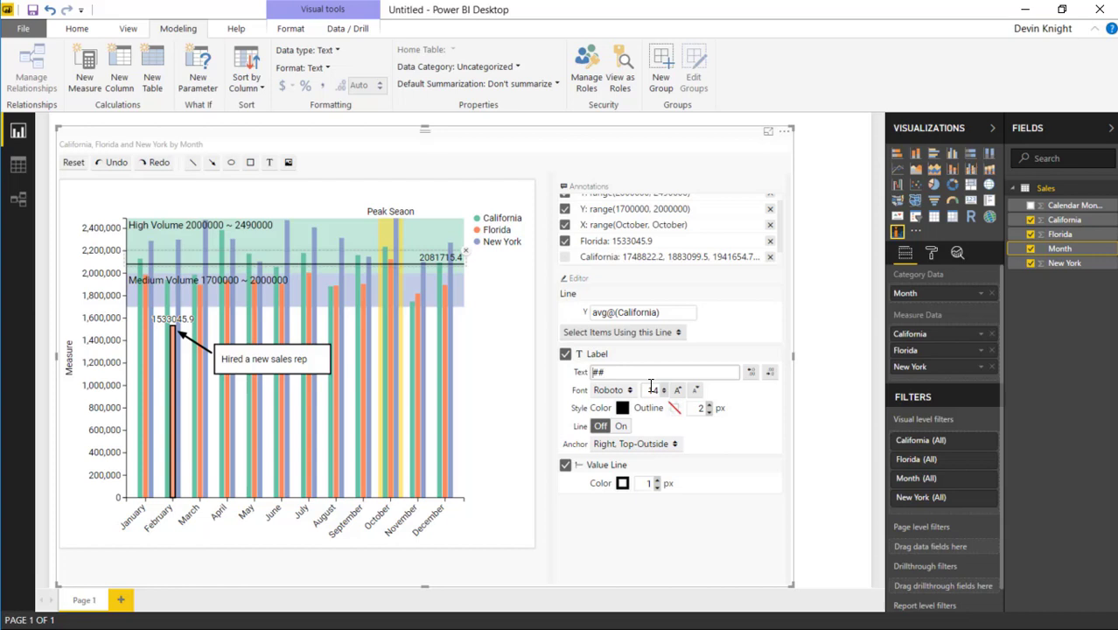
{"action": "type", "text": "California AVG -"}
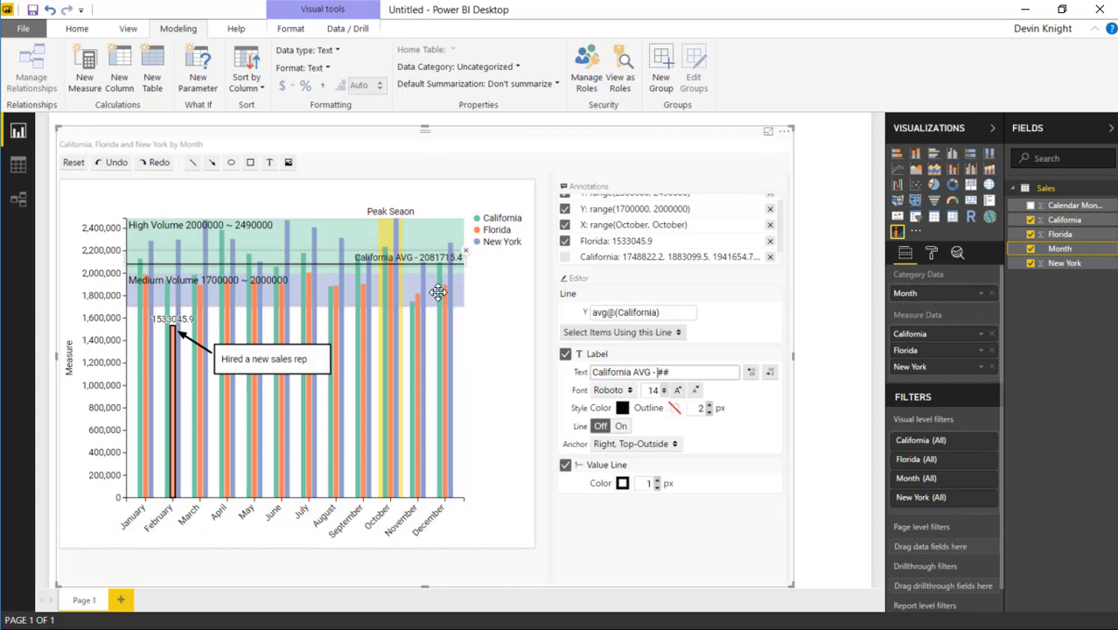
Try median@(California) for the horizontal line's Y value and set it to max@(California)
{"action": "left_click", "coordinate": [635, 312]}
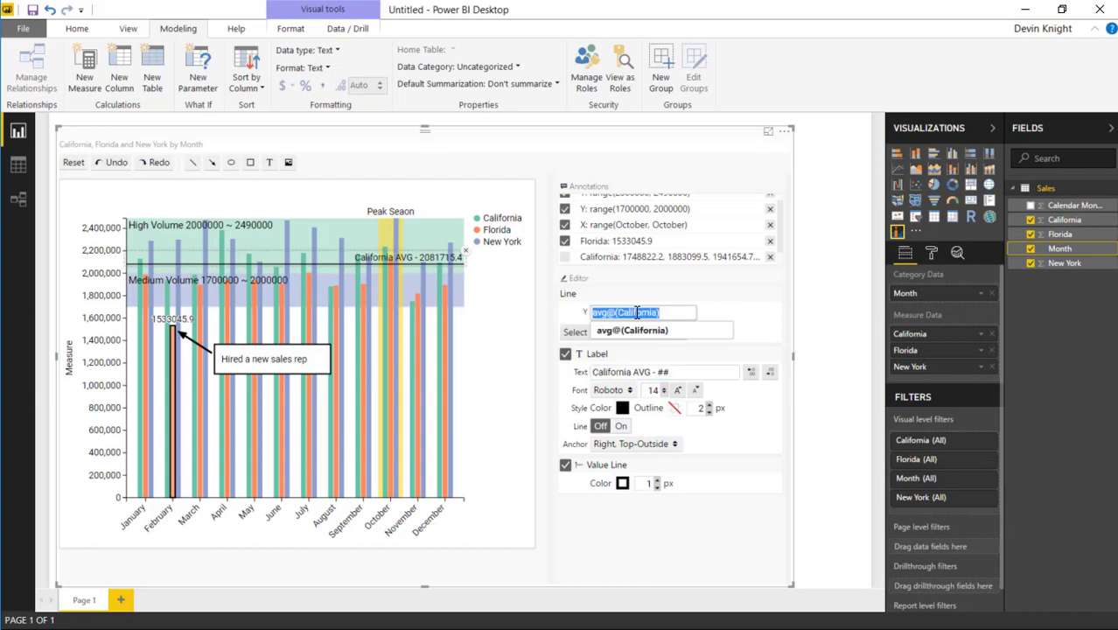
{"action": "type", "text": "med"}
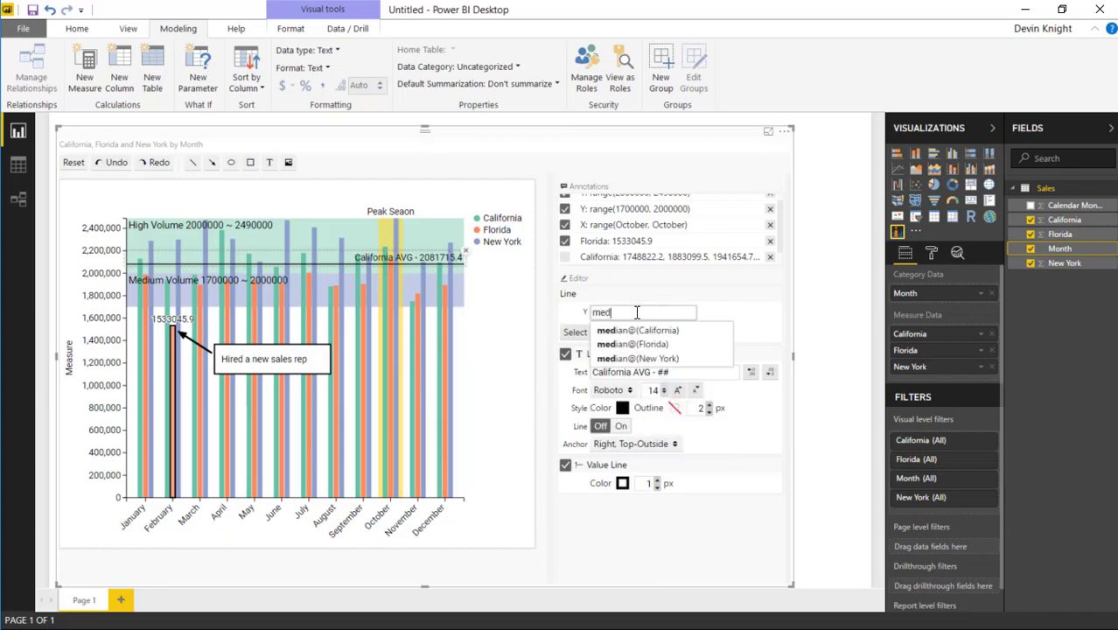
{"action": "key", "text": "Down"}
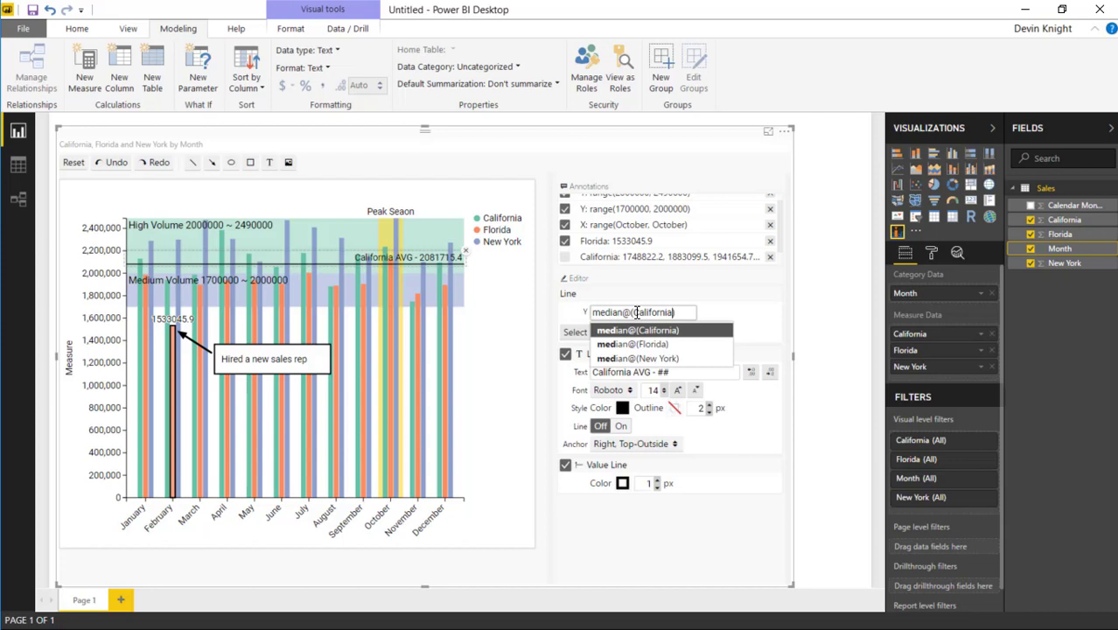
{"action": "key", "text": "shift+Home"}
{"action": "type", "text": "MAX"}
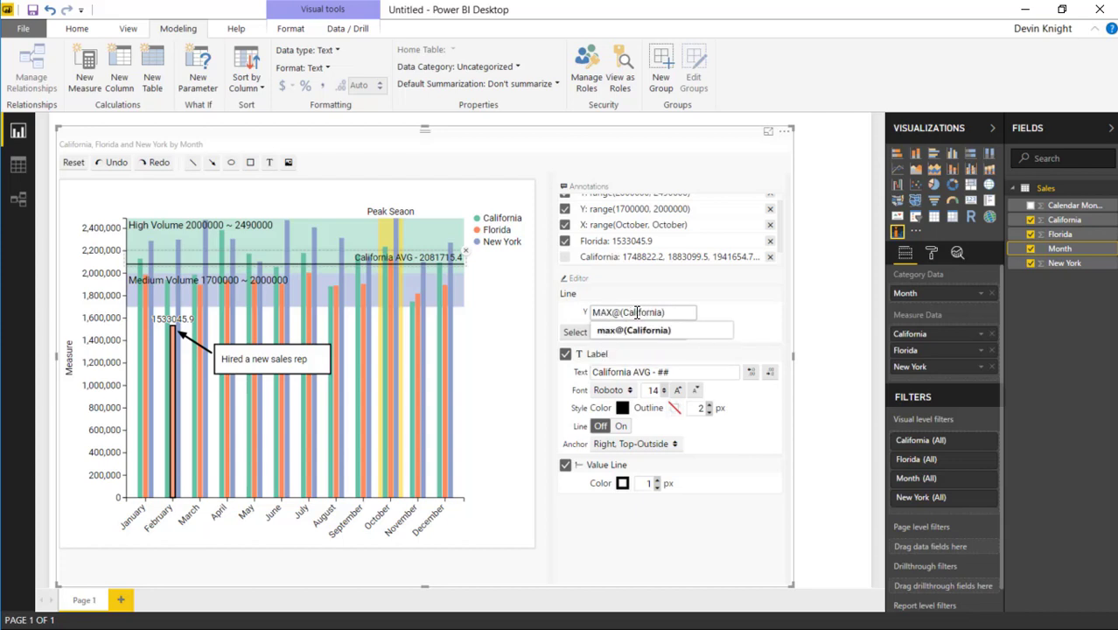
{"action": "key", "text": "Tab"}
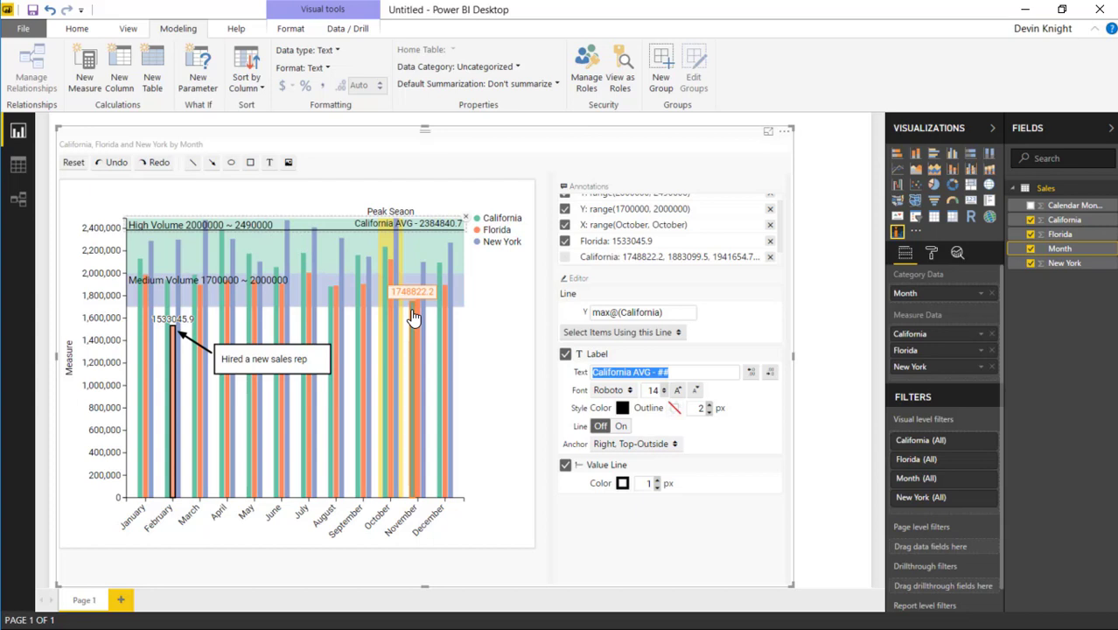
Set the horizontal line's Y value back to avg@(California) and its label text to "Average for California - ##"
{"action": "left_click", "coordinate": [609, 313]}
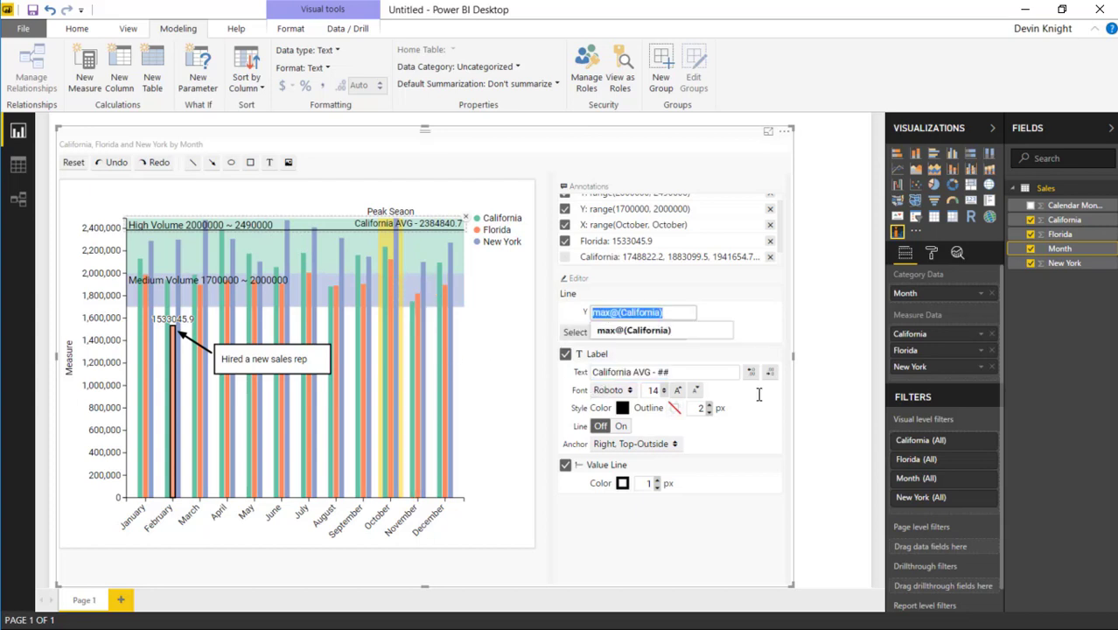
{"action": "left_click", "coordinate": [611, 313]}
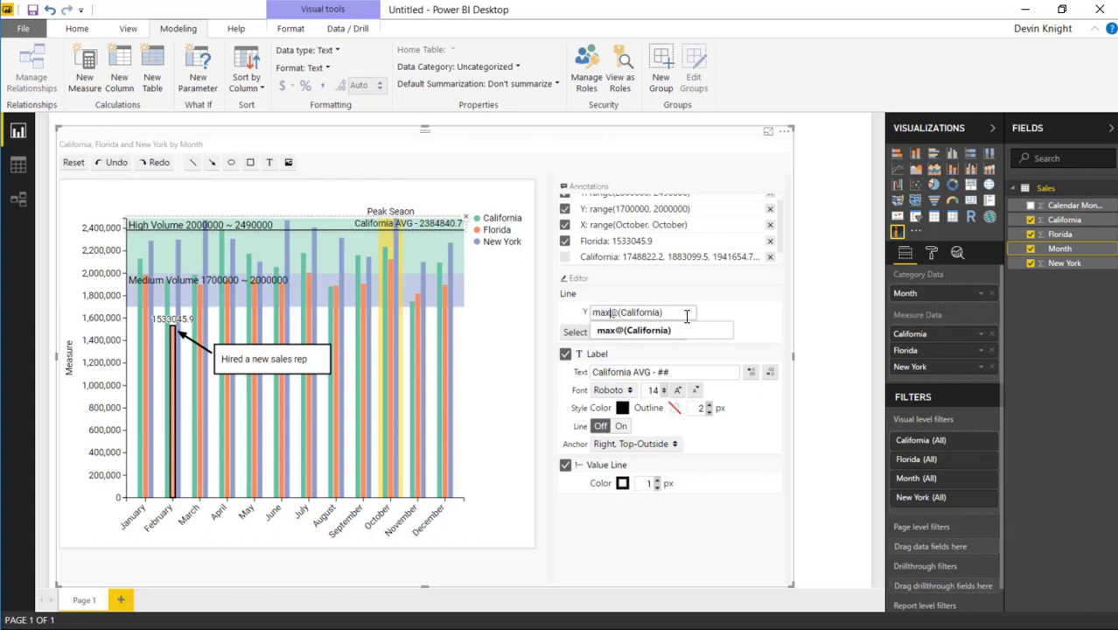
{"action": "key", "text": "BackSpace"}
{"action": "key", "text": "BackSpace"}
{"action": "key", "text": "BackSpace"}
{"action": "type", "text": "avg"}
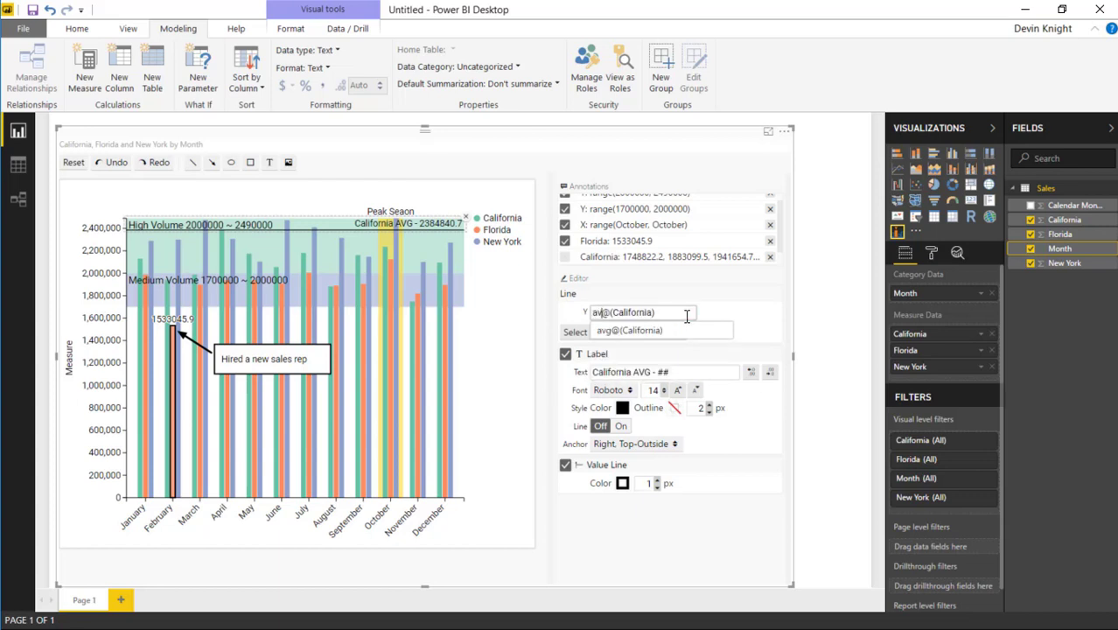
{"action": "key", "text": "Return"}
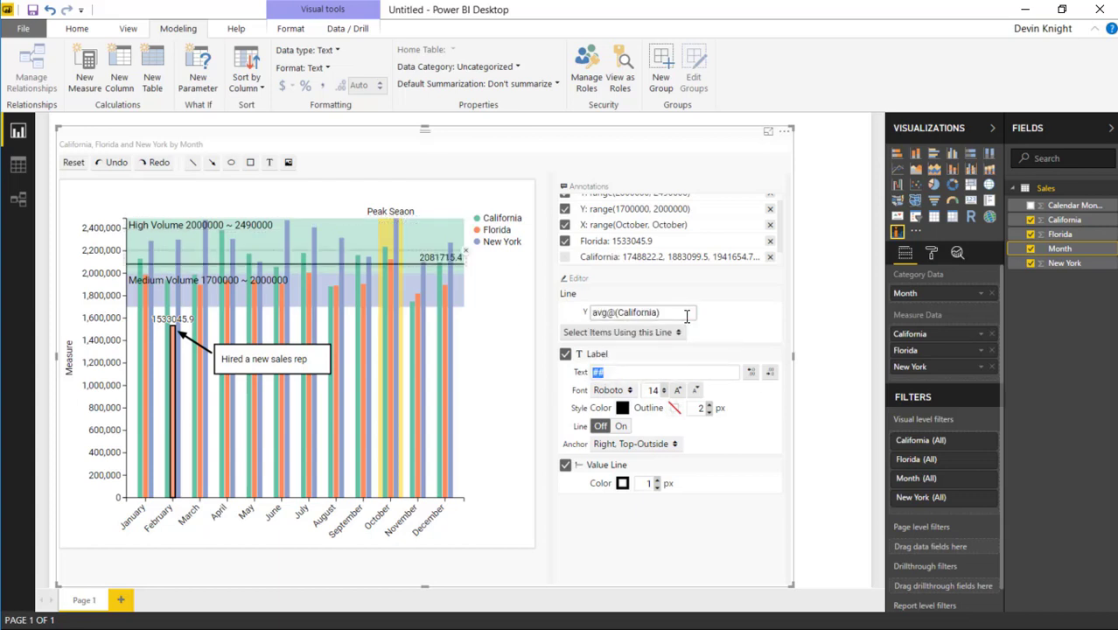
{"action": "left_click", "coordinate": [628, 373]}
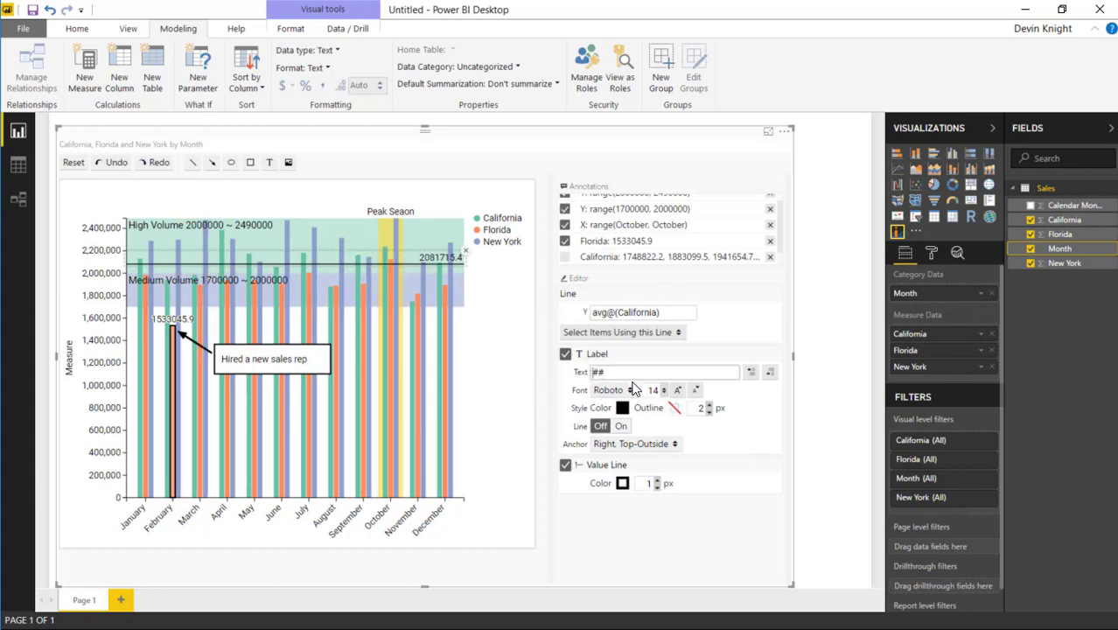
{"action": "type", "text": "Average for California -"}
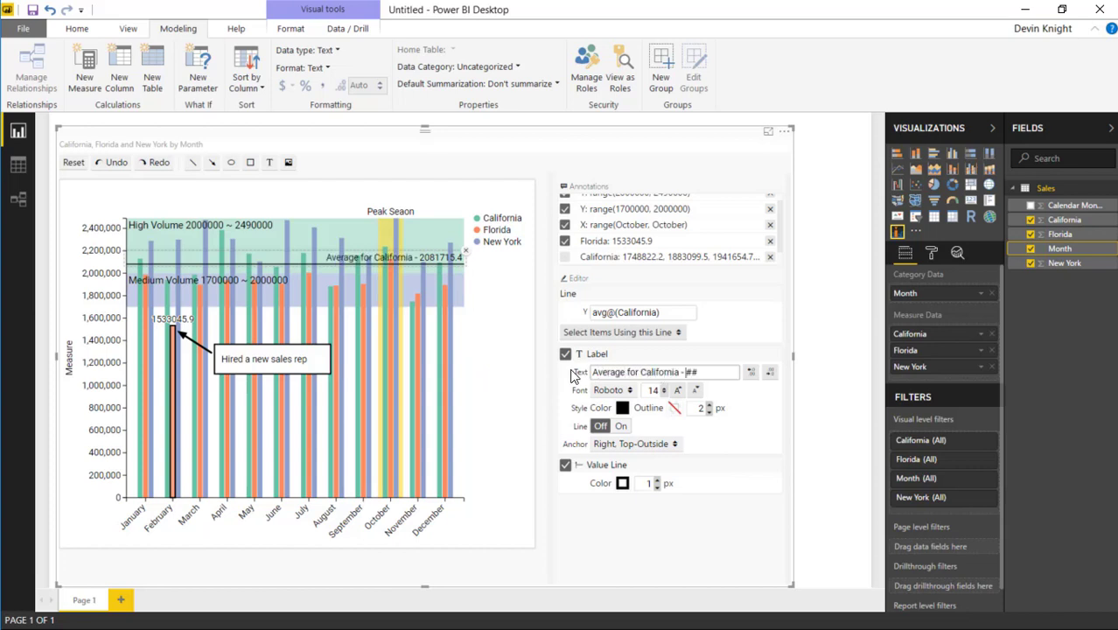
Set the visual's Y axis title text to "Total Sales" and its start value to 0
{"action": "left_click", "coordinate": [930, 253]}
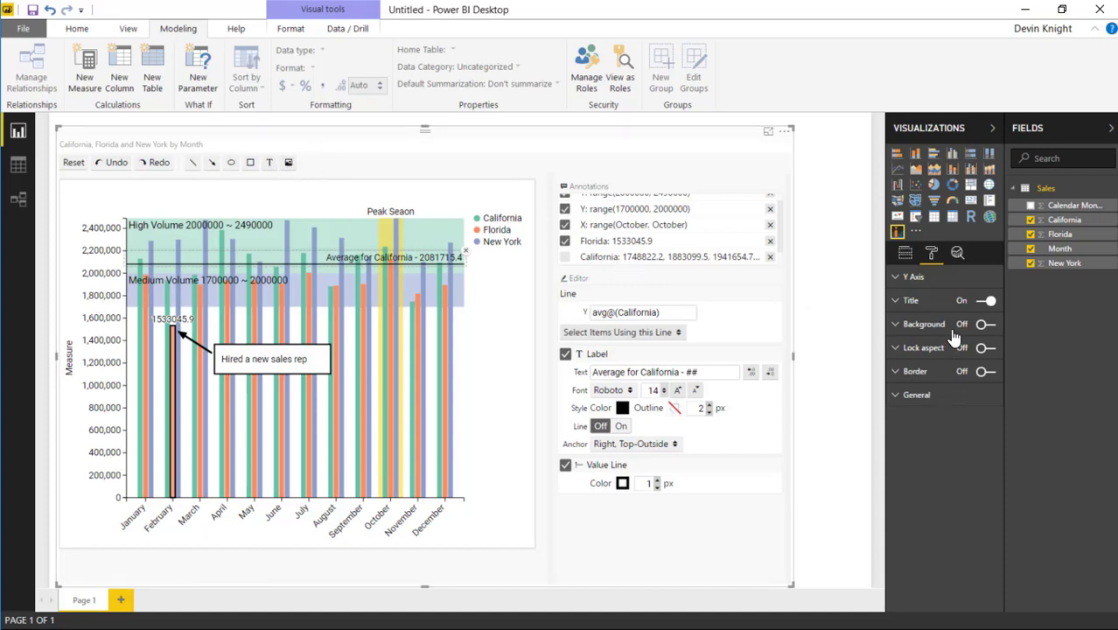
{"action": "left_click", "coordinate": [896, 278]}
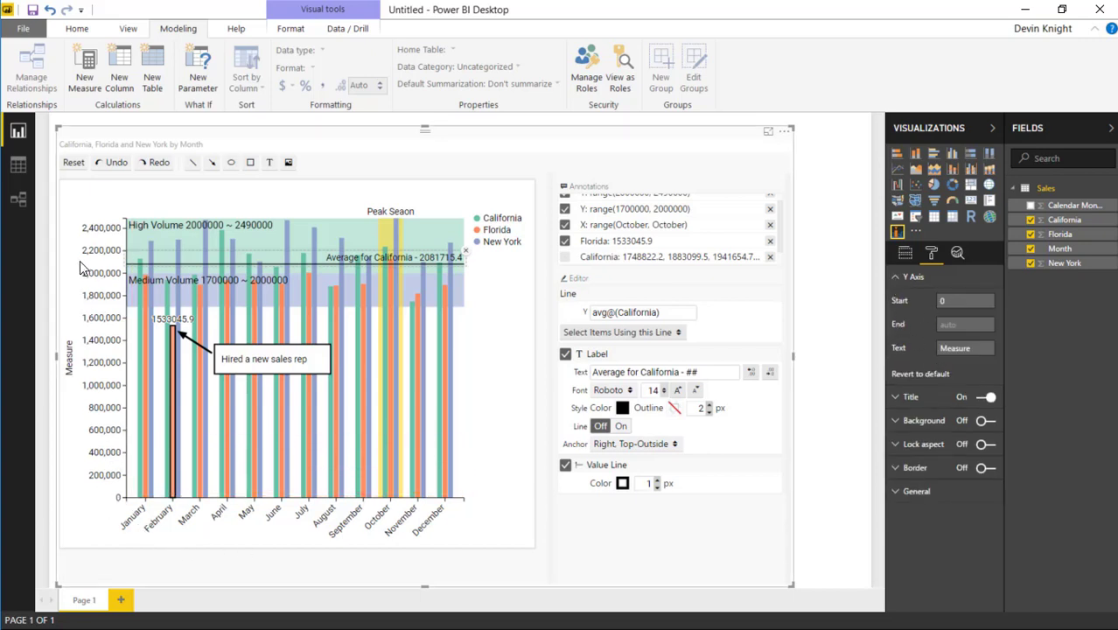
{"action": "double_click", "coordinate": [977, 348]}
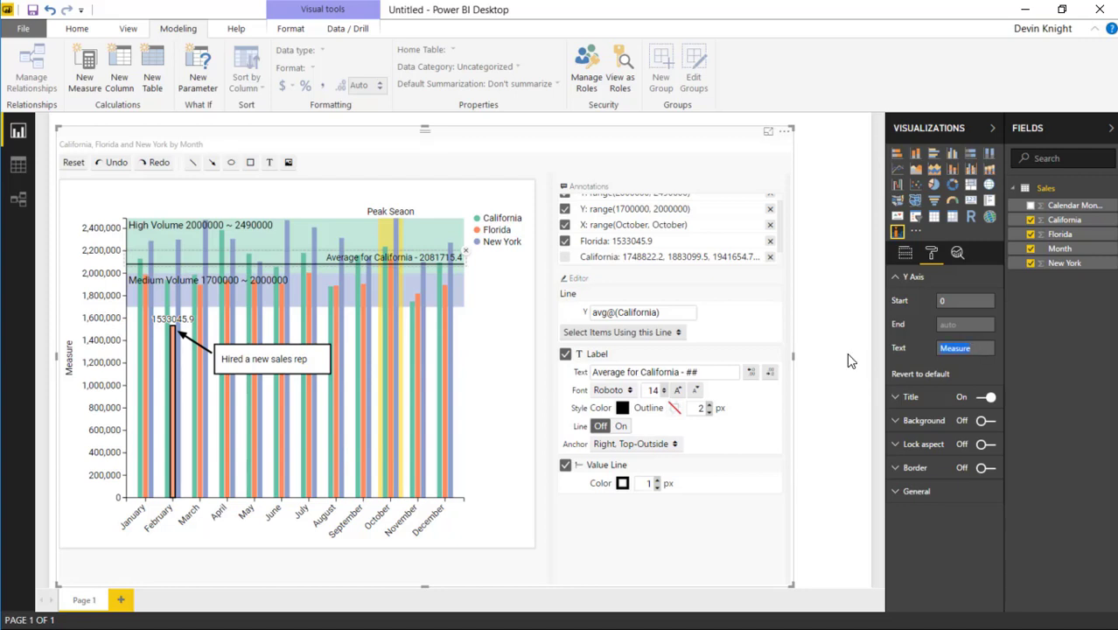
{"action": "type", "text": "Total SAles"}
{"action": "key", "text": "Return"}
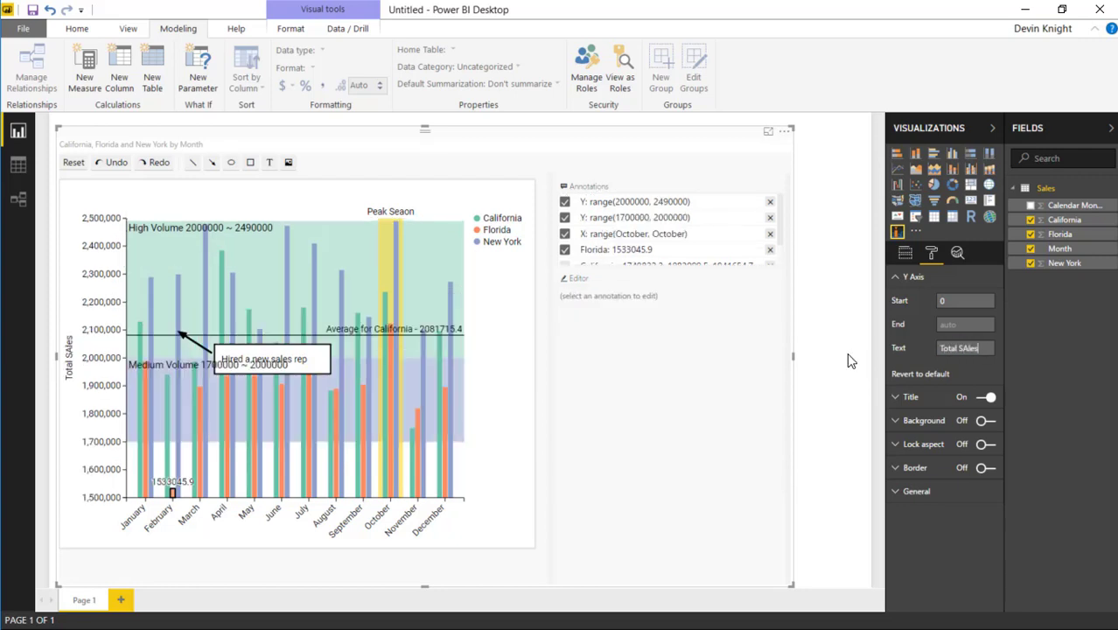
{"action": "key", "text": "ctrl+z"}
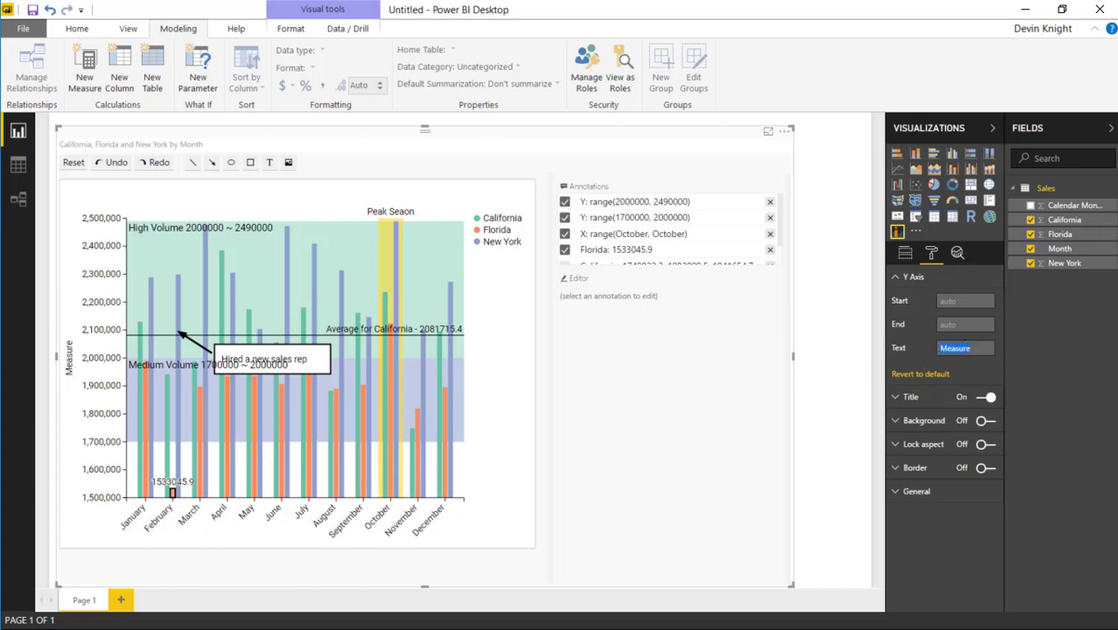
{"action": "type", "text": "Total Sales"}
{"action": "left_click", "coordinate": [966, 295]}
{"action": "type", "text": "0"}
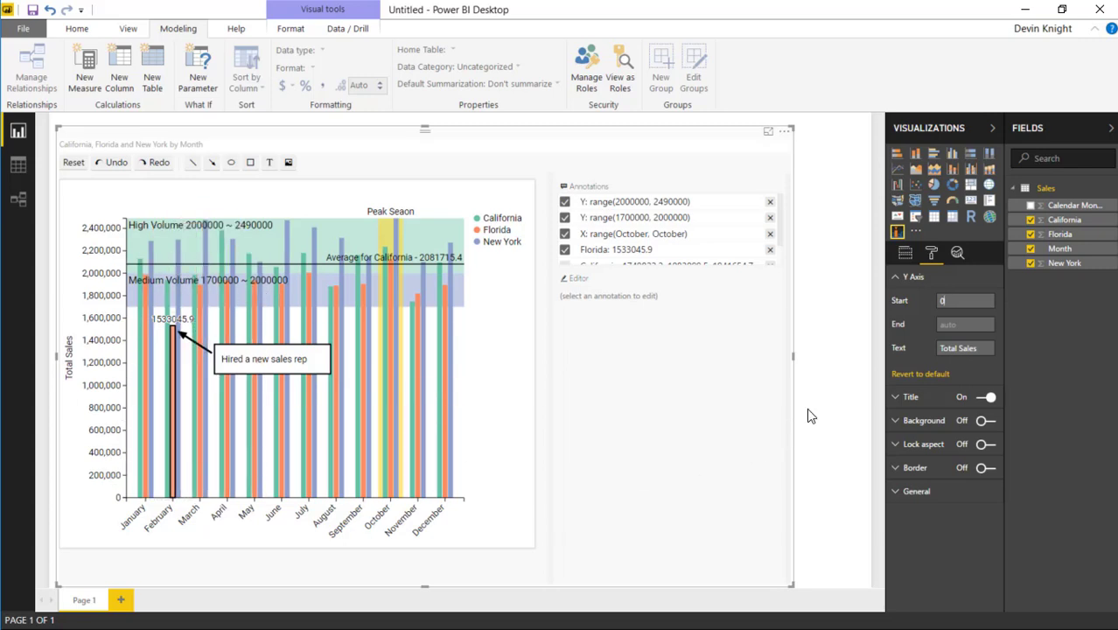
Set the Y axis range to start at 1200000 and end at 2000000
{"action": "left_click", "coordinate": [960, 303]}
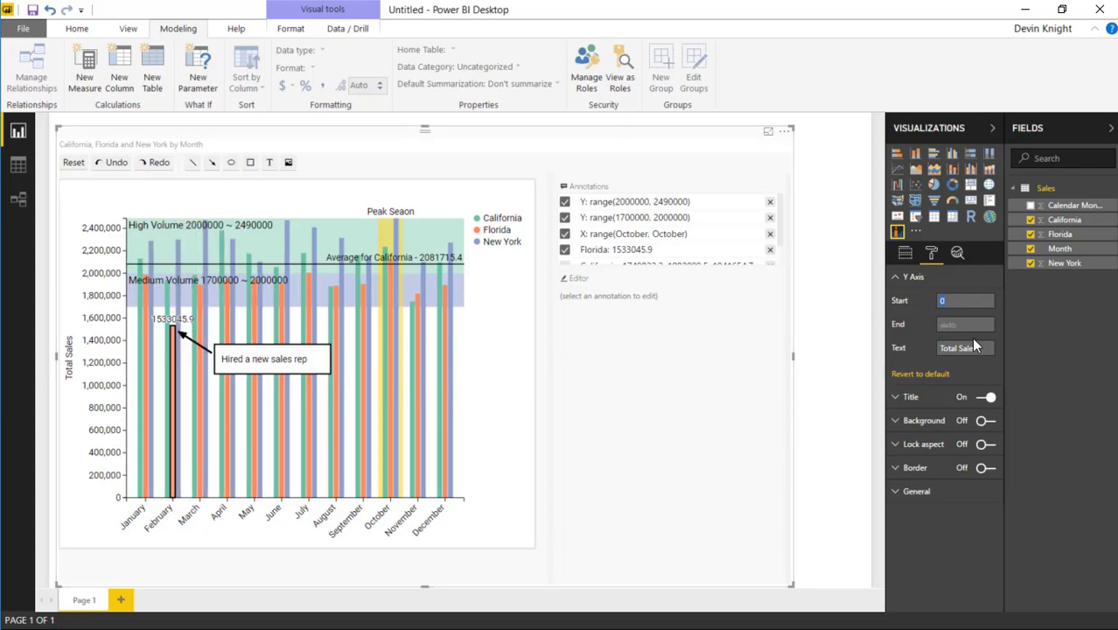
{"action": "type", "text": "1200000"}
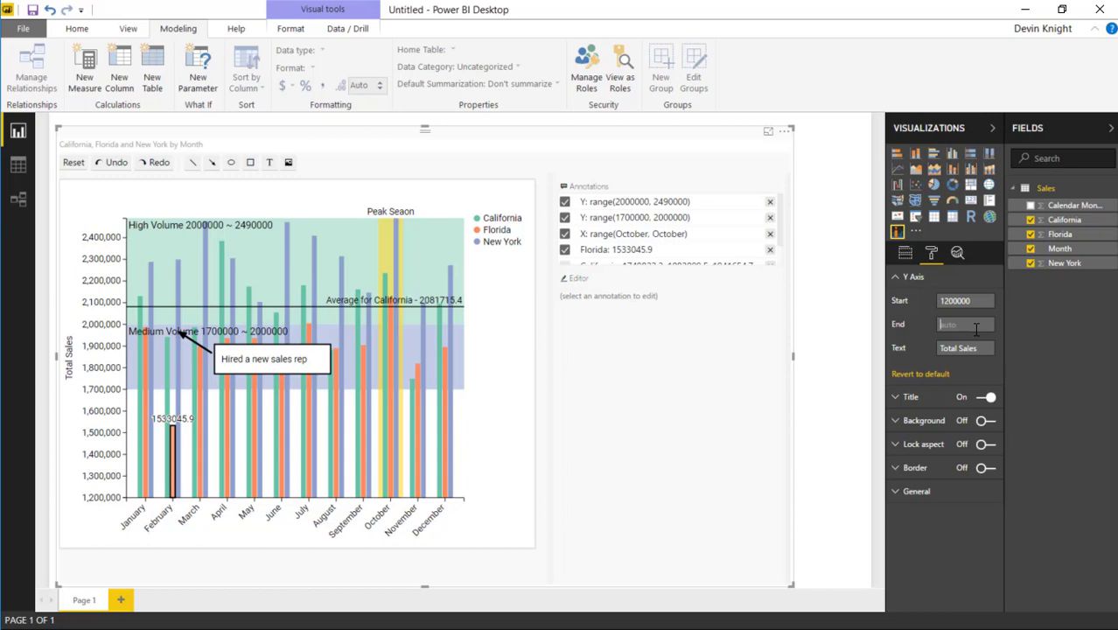
{"action": "type", "text": "2000000"}
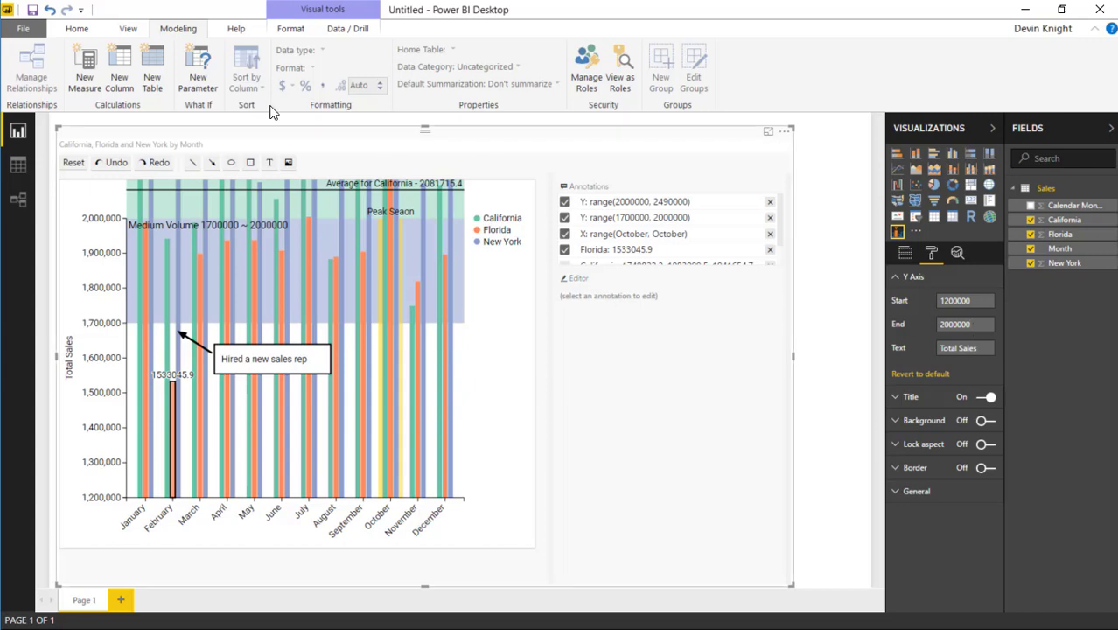
Clear the Y axis end value
{"action": "key", "text": "BackSpace"}
{"action": "key", "text": "BackSpace"}
{"action": "key", "text": "BackSpace"}
{"action": "key", "text": "BackSpace"}
{"action": "key", "text": "BackSpace"}
{"action": "key", "text": "BackSpace"}
{"action": "key", "text": "BackSpace"}
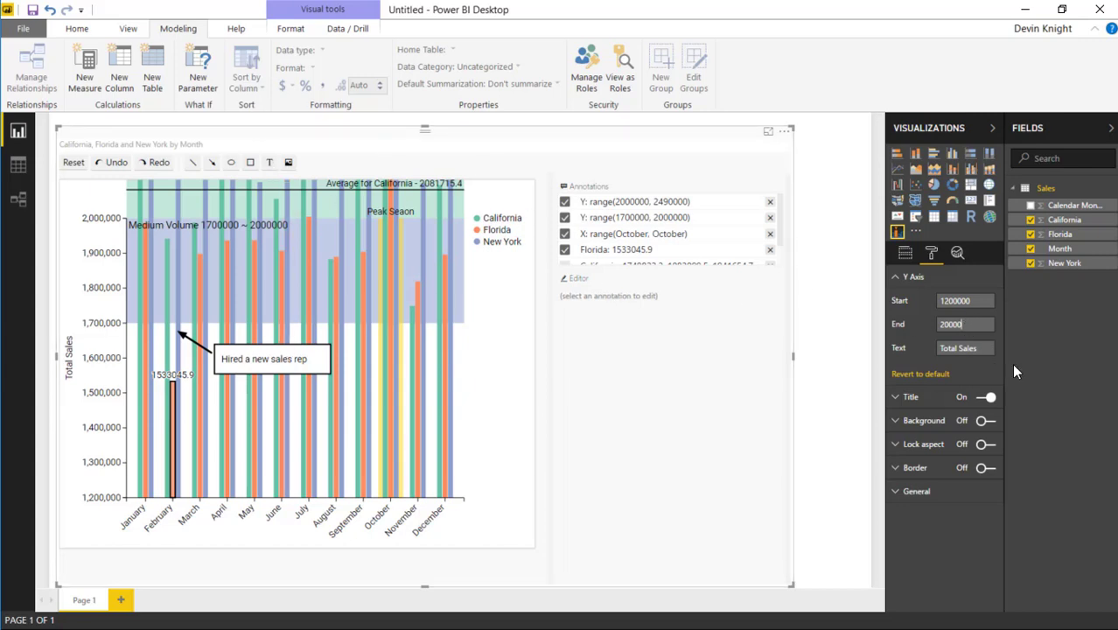